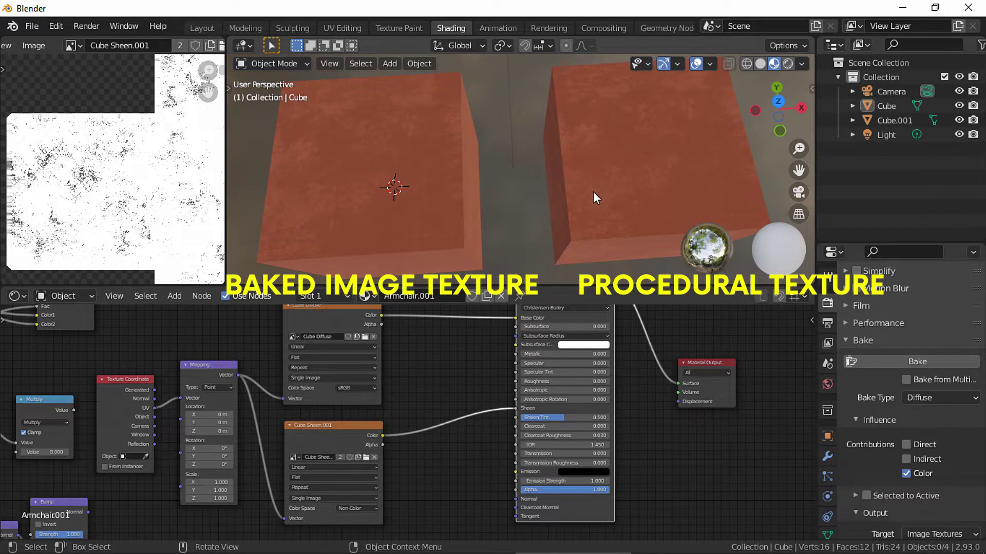
# Step: Preview the Mix node's Color output on the selected cube
pyautogui.moveTo(593, 192); pyautogui.dragTo(602, 110, button='middle')
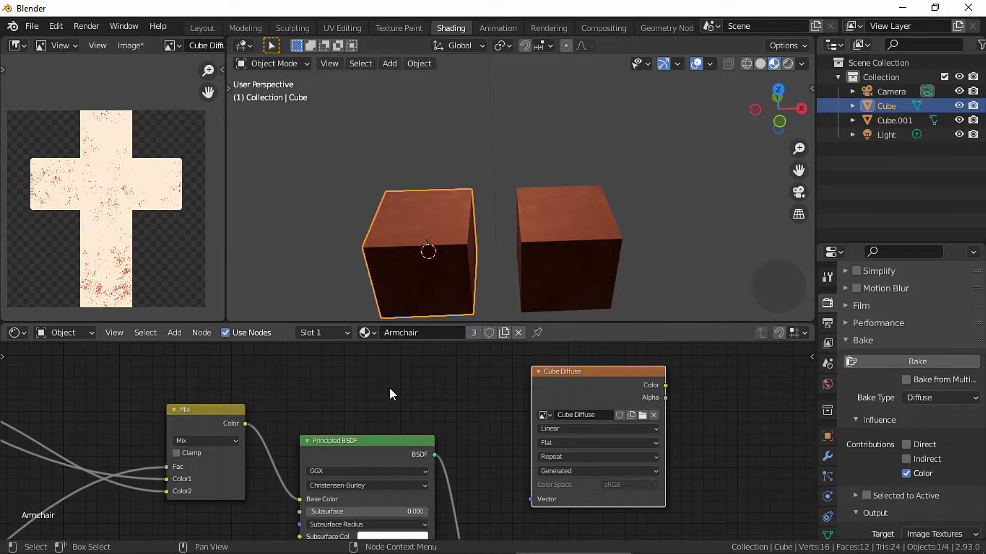
pyautogui.moveTo(389, 387); pyautogui.dragTo(503, 412, button='middle')
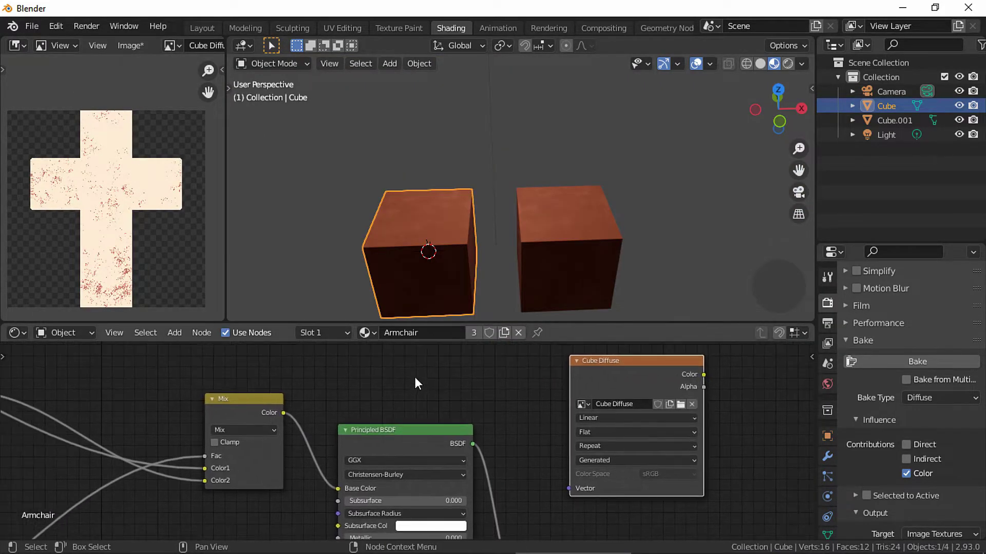
pyautogui.keyDown('ctrl'); pyautogui.keyDown('shift'); pyautogui.click(243, 411); pyautogui.keyUp('shift'); pyautogui.keyUp('ctrl')
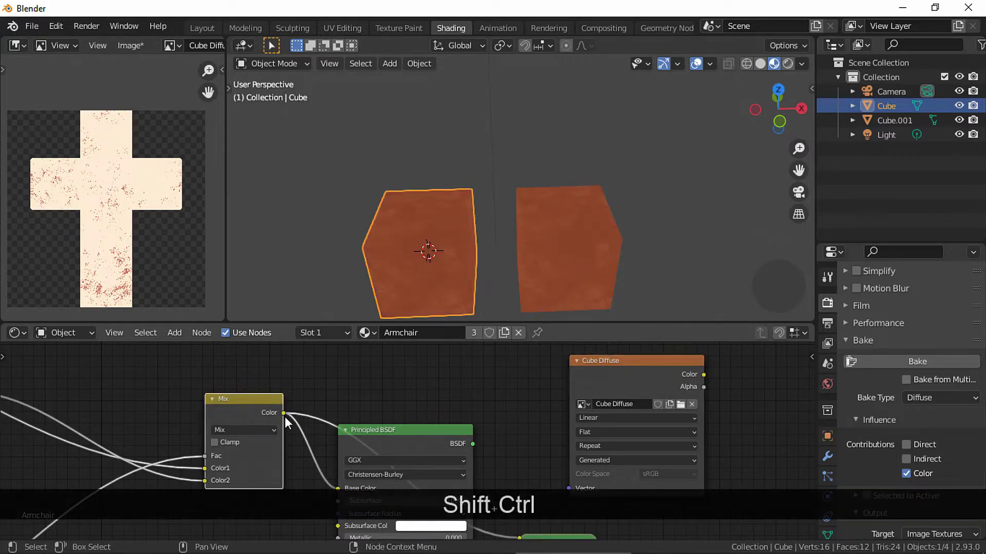
pyautogui.moveTo(536, 458); pyautogui.dragTo(546, 439, button='middle')
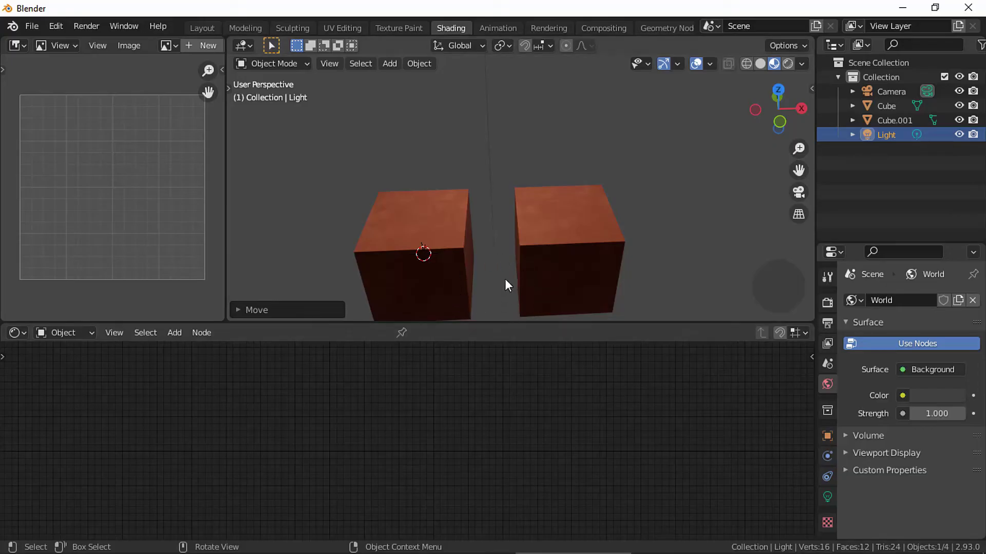
# Step: Select the cube at the 3D cursor to work on its Armchair material nodes
pyautogui.click(429, 227)
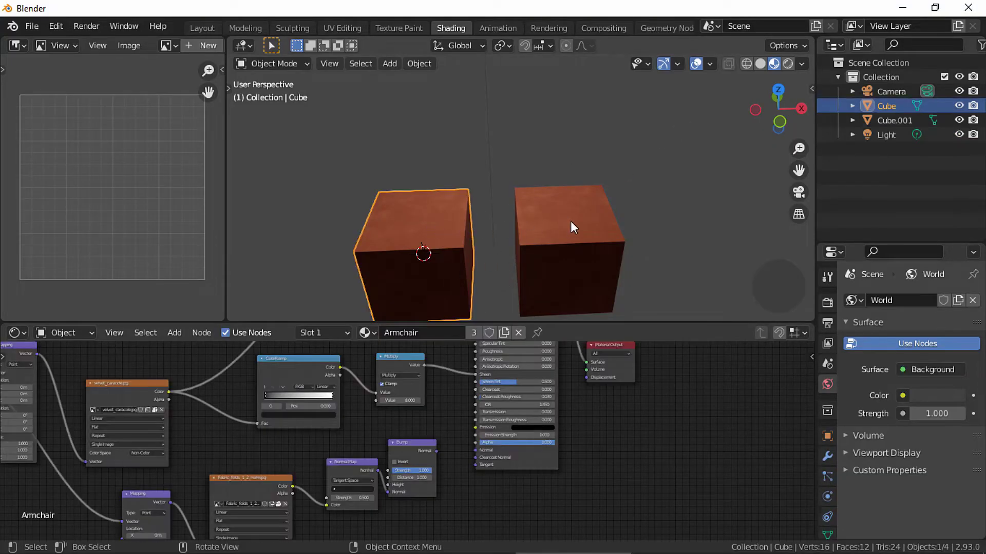
pyautogui.click(569, 228)
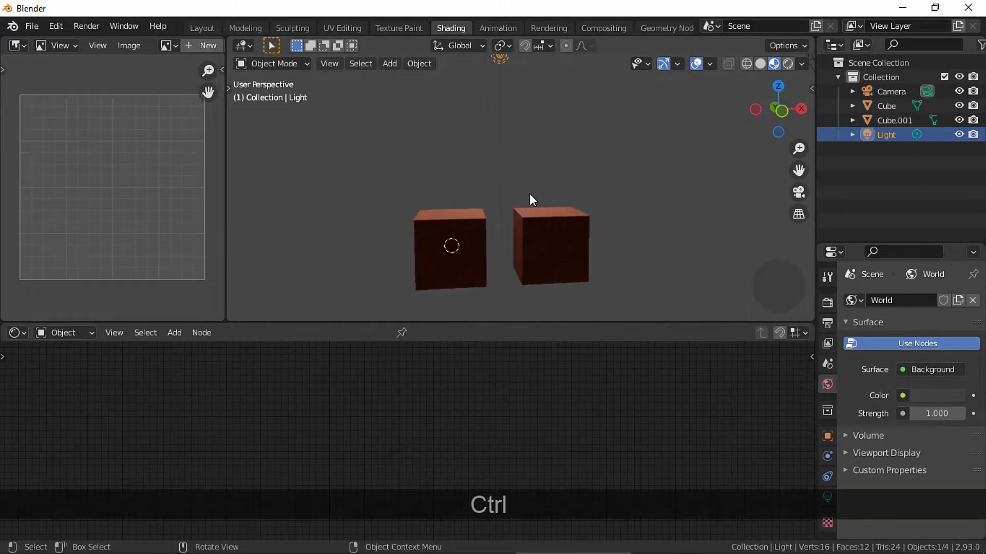
pyautogui.keyDown('shift'); pyautogui.moveTo(533, 124); pyautogui.dragTo(510, 165, button='middle'); pyautogui.keyUp('shift')
pyautogui.moveTo(534, 237)
pyautogui.mouseDown(button='middle')
pyautogui.moveTo(548, 200)
pyautogui.moveTo(545, 223)
pyautogui.mouseUp(button='middle')
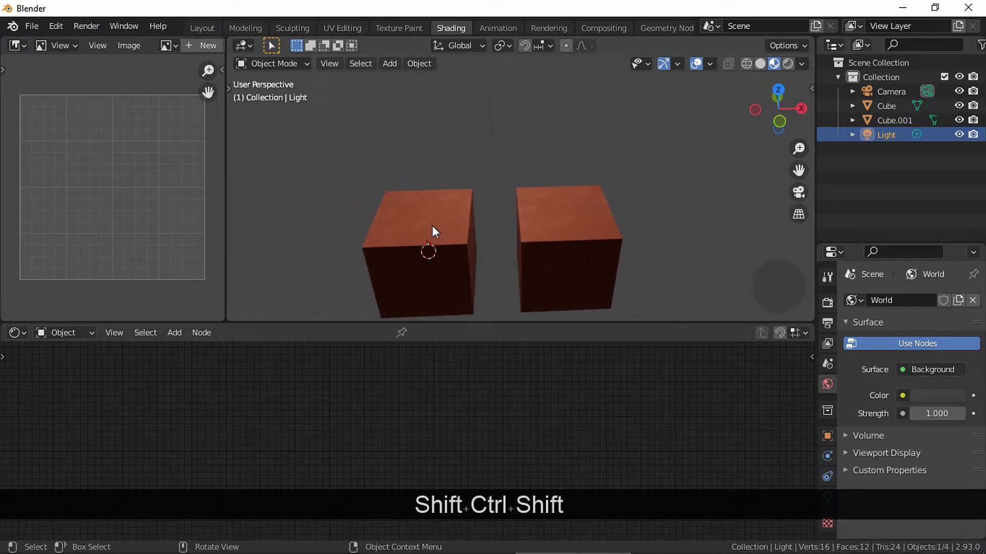
pyautogui.click(452, 253)
pyautogui.moveTo(570, 356); pyautogui.dragTo(614, 518, button='middle')
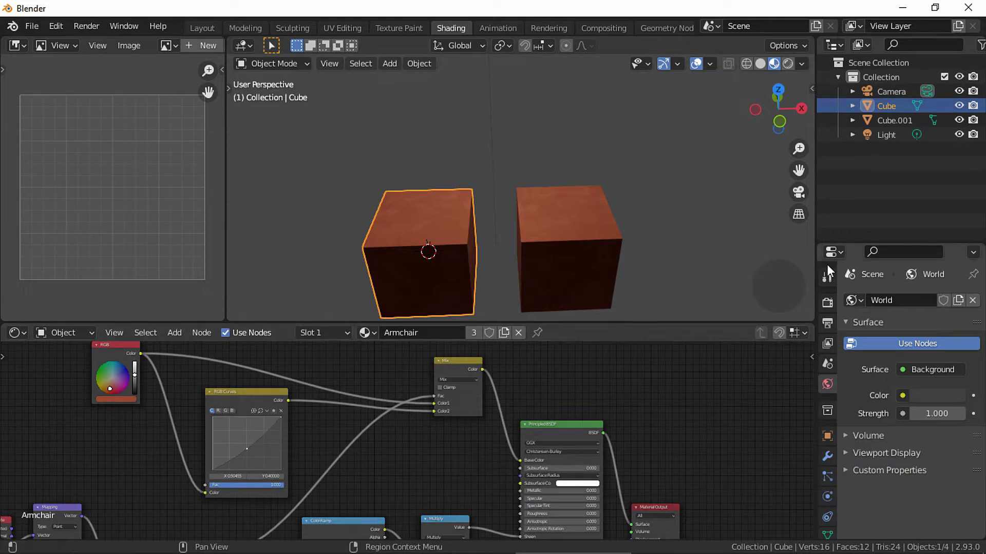
# Step: Set the render engine to Cycles with CPU as the render device
pyautogui.click(825, 278)
pyautogui.click(827, 303)
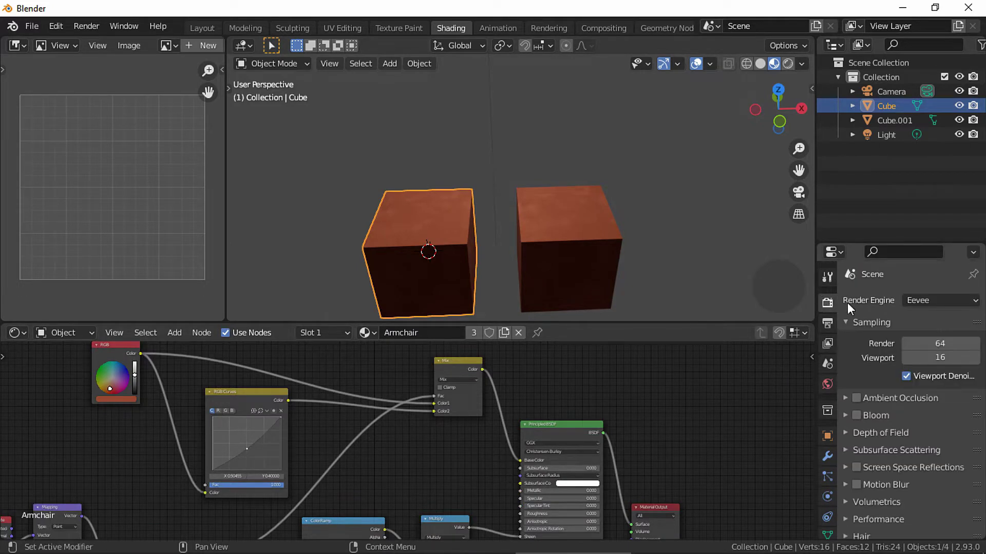
pyautogui.click(908, 300)
pyautogui.click(919, 350)
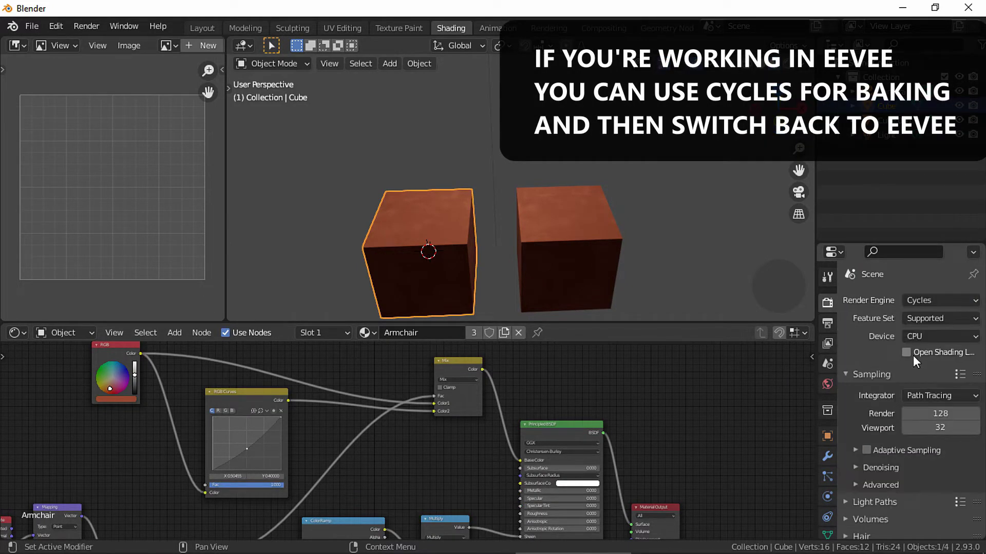
pyautogui.click(919, 336)
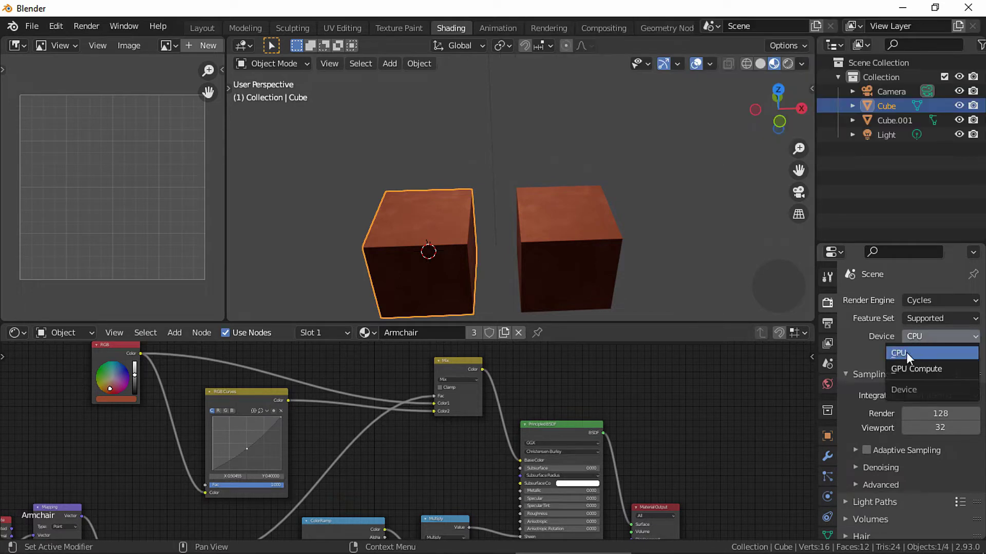
# Step: Set the render samples to 50
pyautogui.click(935, 414)
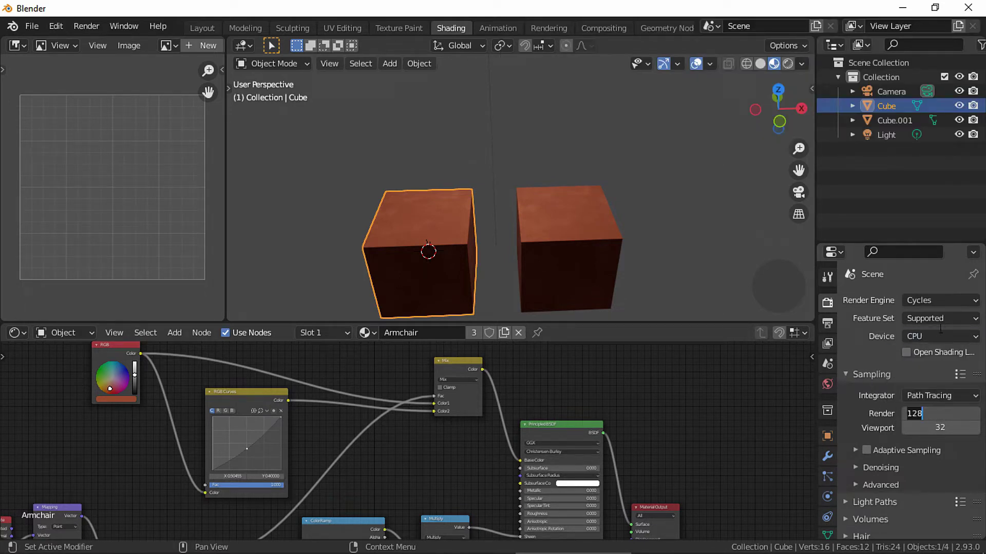
pyautogui.write('50')
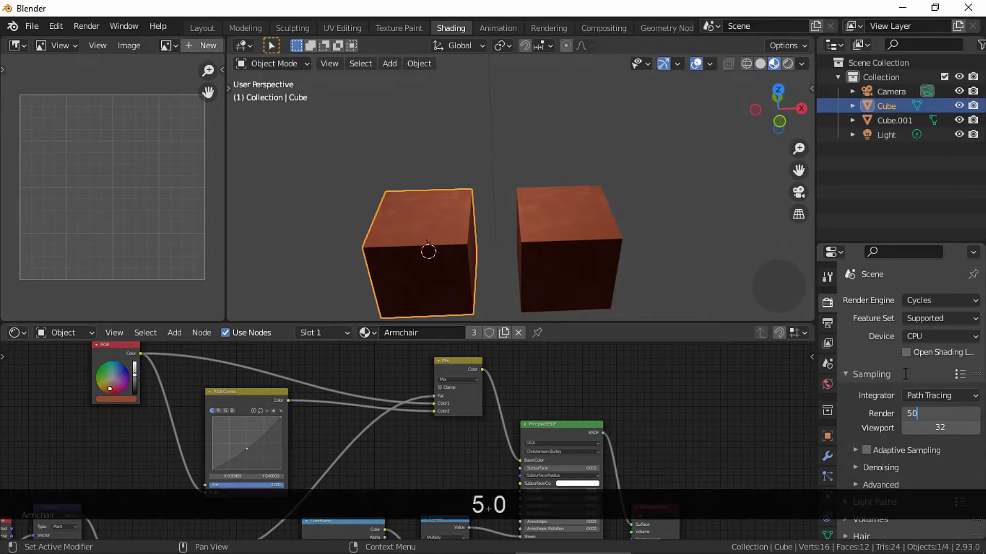
pyautogui.press('Return')
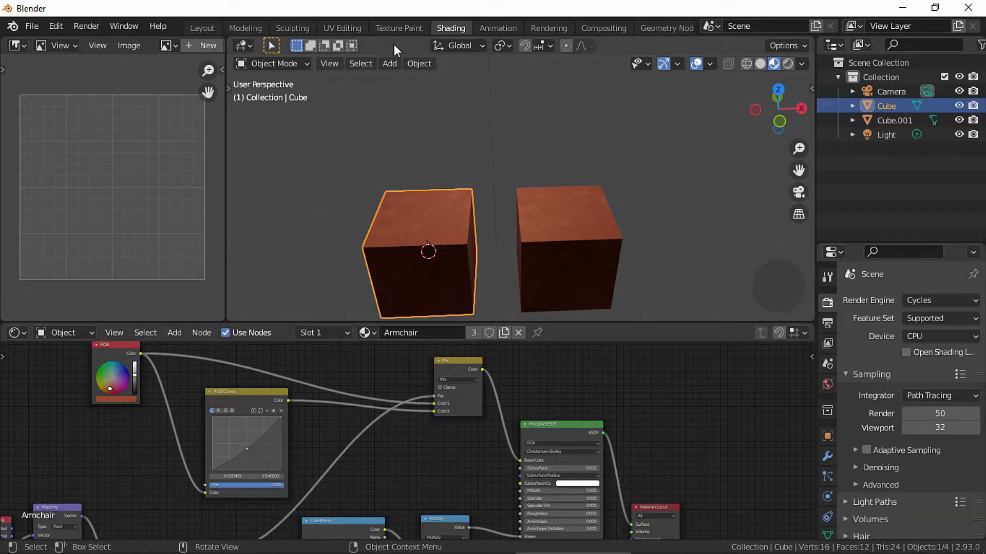
# Step: Show velvet_caracole.jpg in the UV editor to check the cube's UV layout
pyautogui.click(343, 27)
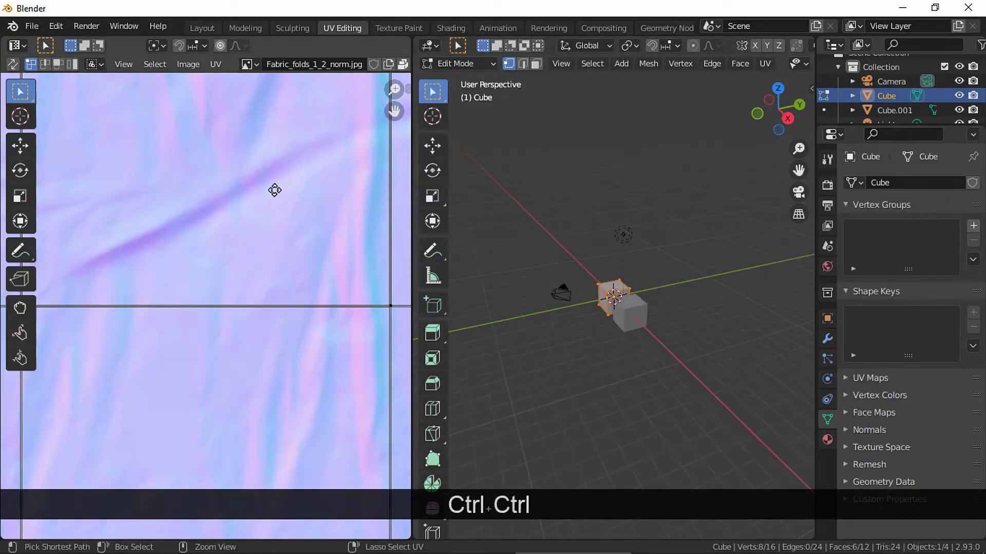
pyautogui.keyDown('ctrl'); pyautogui.scroll(-3, 274, 197); pyautogui.keyUp('ctrl')
pyautogui.click(250, 64)
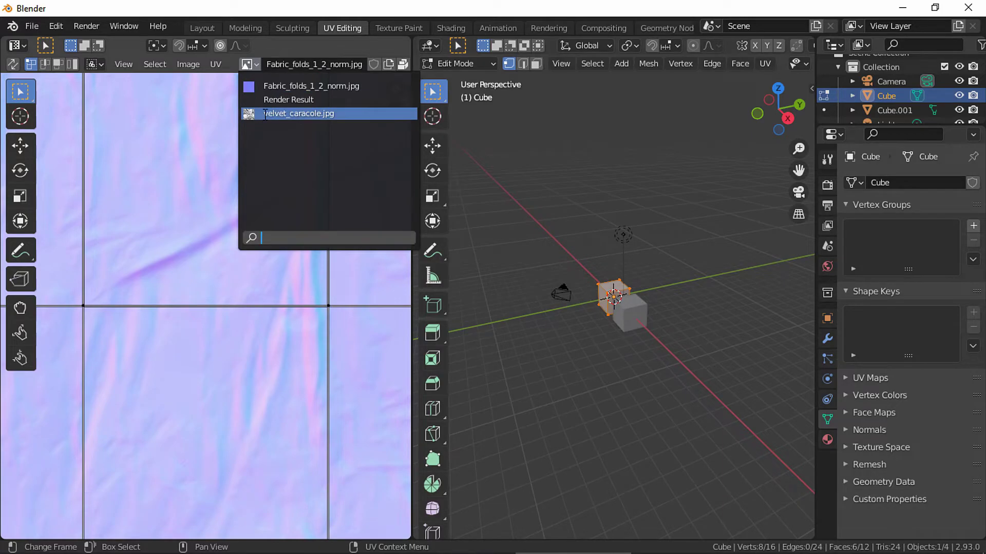
pyautogui.click(298, 113)
pyautogui.moveTo(603, 323); pyautogui.dragTo(643, 318, button='middle')
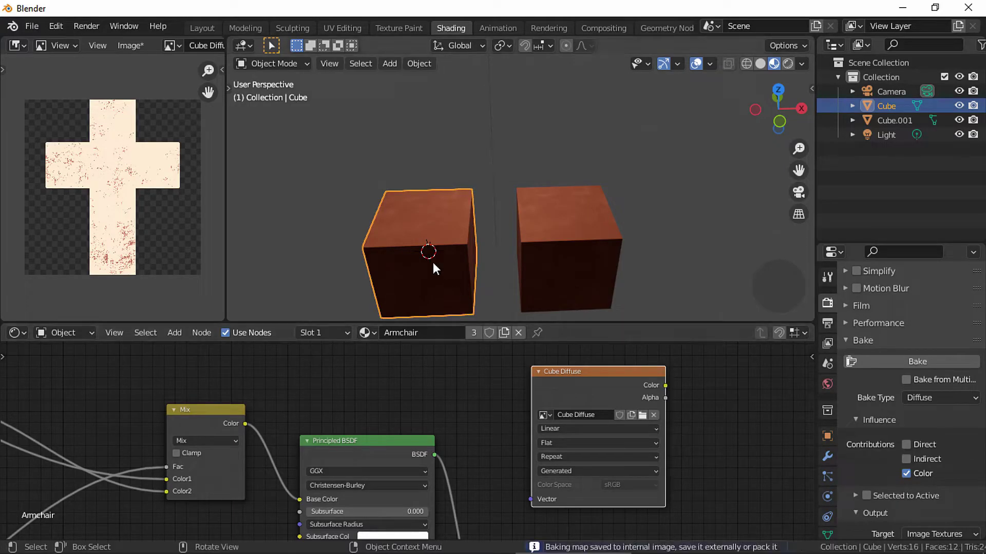
# Step: Examine the baked Cube Diffuse image up close in the image editor
pyautogui.moveTo(119, 168); pyautogui.dragTo(125, 184, button='middle')
pyautogui.press('ctrl')
pyautogui.press('ctrl')
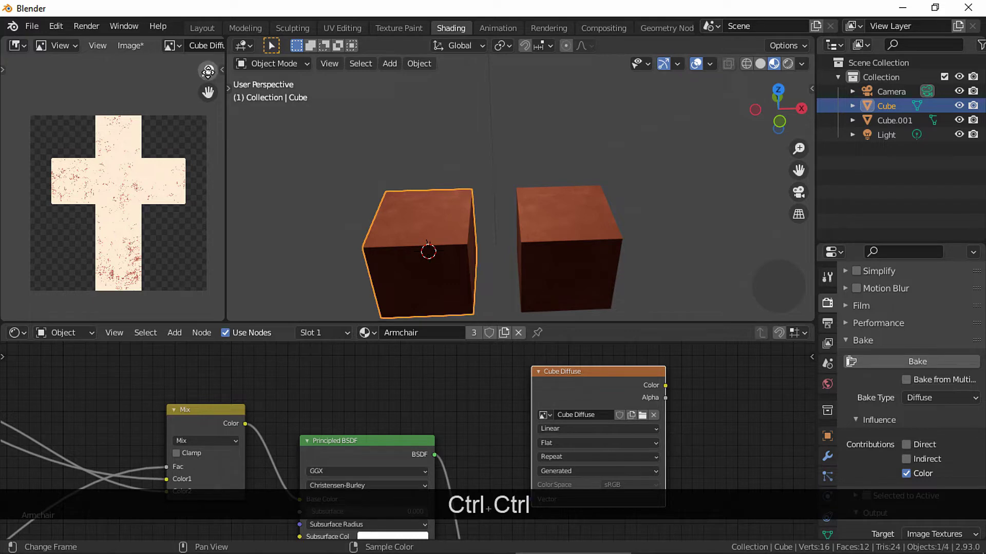
pyautogui.moveTo(208, 71); pyautogui.dragTo(226, 42)
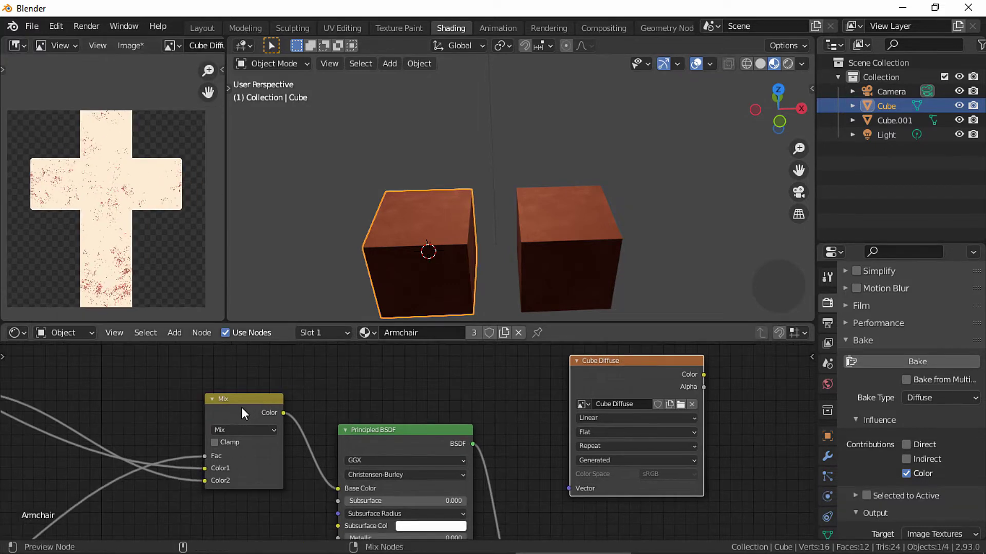
# Step: Preview the Mix node's Color output on the cube, and try connecting the Principled BSDF to the Viewer
pyautogui.keyDown('ctrl'); pyautogui.keyDown('shift'); pyautogui.click(242, 411); pyautogui.keyUp('shift'); pyautogui.keyUp('ctrl')
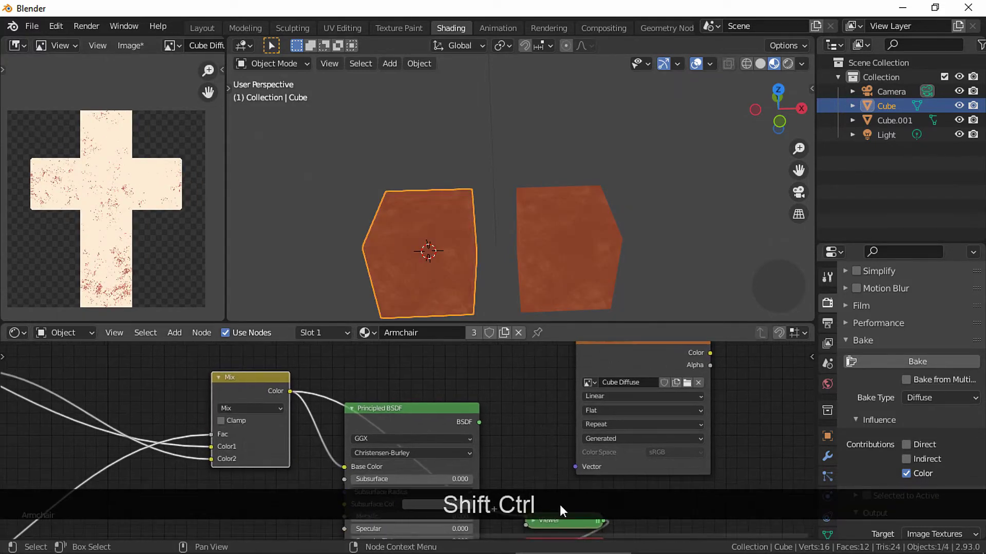
pyautogui.keyDown('ctrl'); pyautogui.moveTo(557, 485); pyautogui.dragTo(515, 393, button='middle'); pyautogui.keyUp('ctrl')
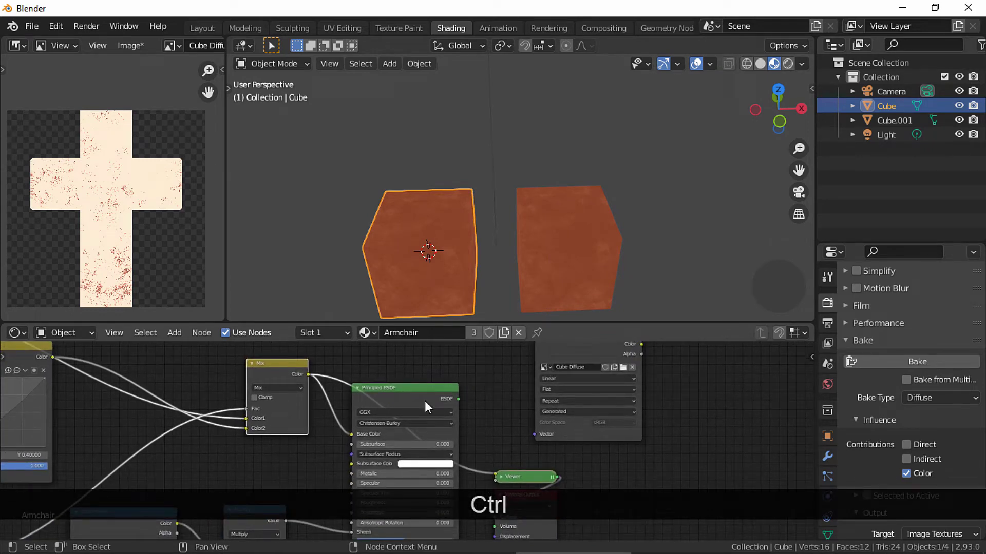
pyautogui.keyDown('ctrl'); pyautogui.keyDown('shift'); pyautogui.click(416, 394); pyautogui.keyUp('shift'); pyautogui.keyUp('ctrl')
pyautogui.keyDown('ctrl'); pyautogui.moveTo(458, 403); pyautogui.dragTo(533, 476, button='middle'); pyautogui.keyUp('ctrl')
pyautogui.hotkey('ctrl', 'z')
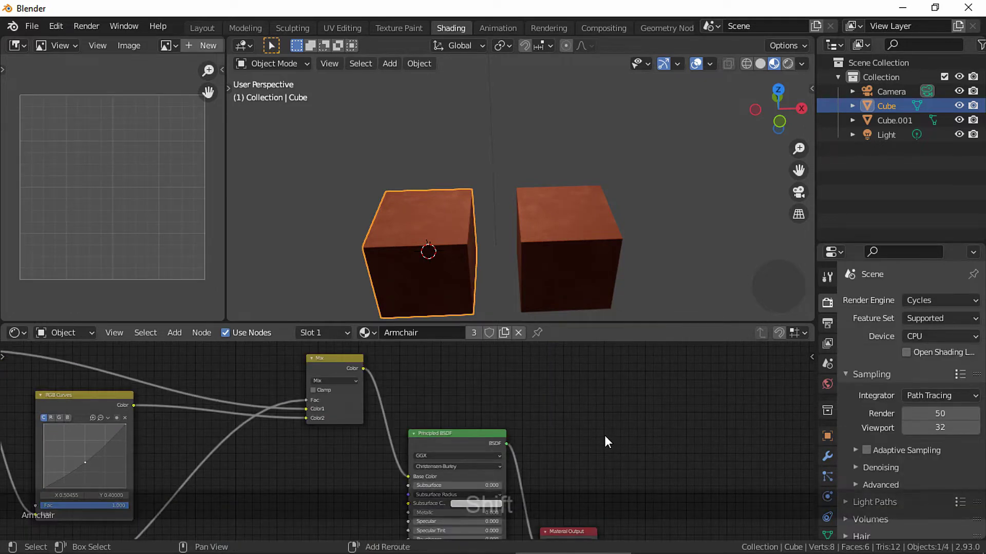
# Step: Add an Image Texture node to the Armchair material, placed unconnected beside the Principled BSDF
pyautogui.hotkey('shift', 'a')
pyautogui.click(601, 385)
pyautogui.write('ima')
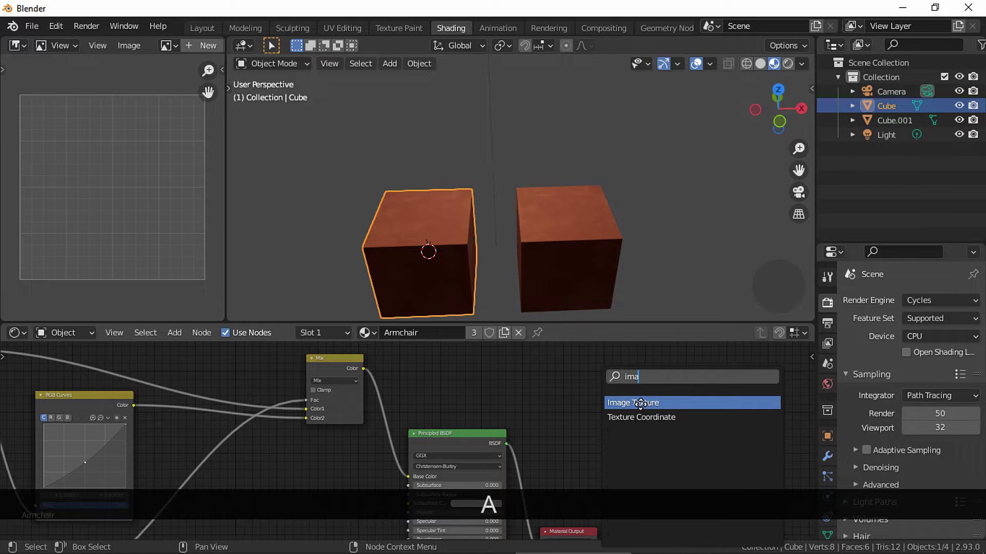
pyautogui.click(637, 403)
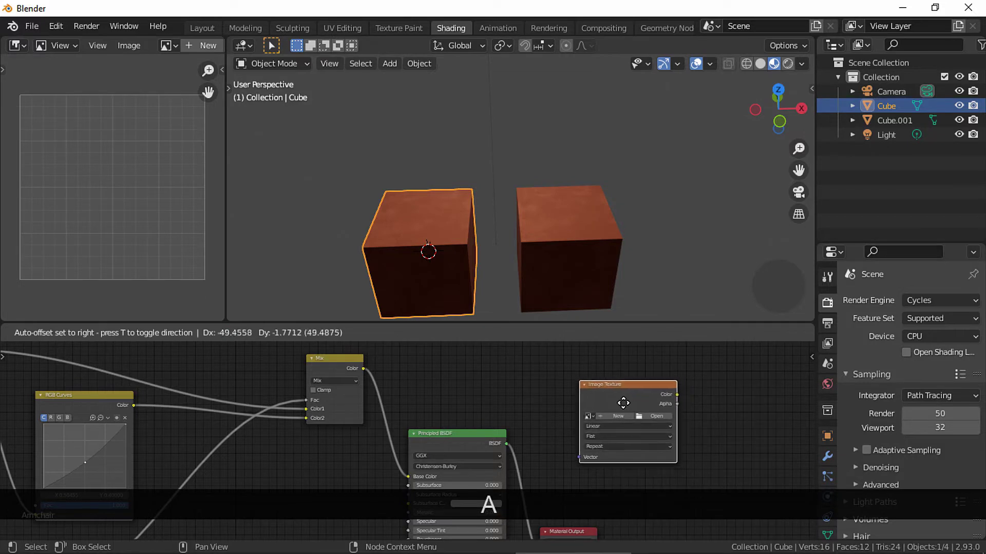
pyautogui.click(621, 401)
# Step: Start a new image for the Image Texture node and name it Cube Diffuse
pyautogui.moveTo(698, 437); pyautogui.dragTo(704, 351, button='middle')
pyautogui.moveTo(653, 394); pyautogui.dragTo(602, 457, button='middle')
pyautogui.click(614, 426)
pyautogui.click(645, 405)
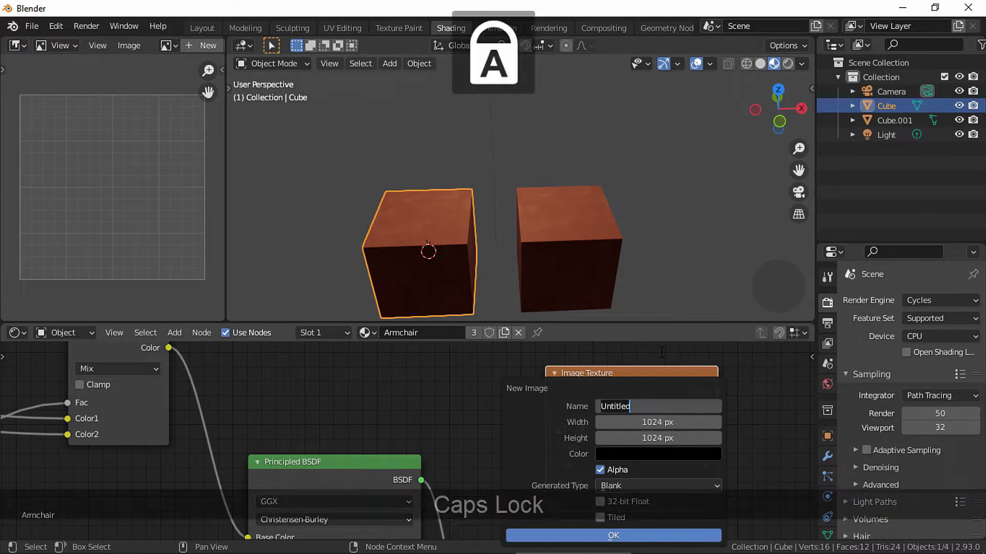
pyautogui.write('Cube Diffuse')
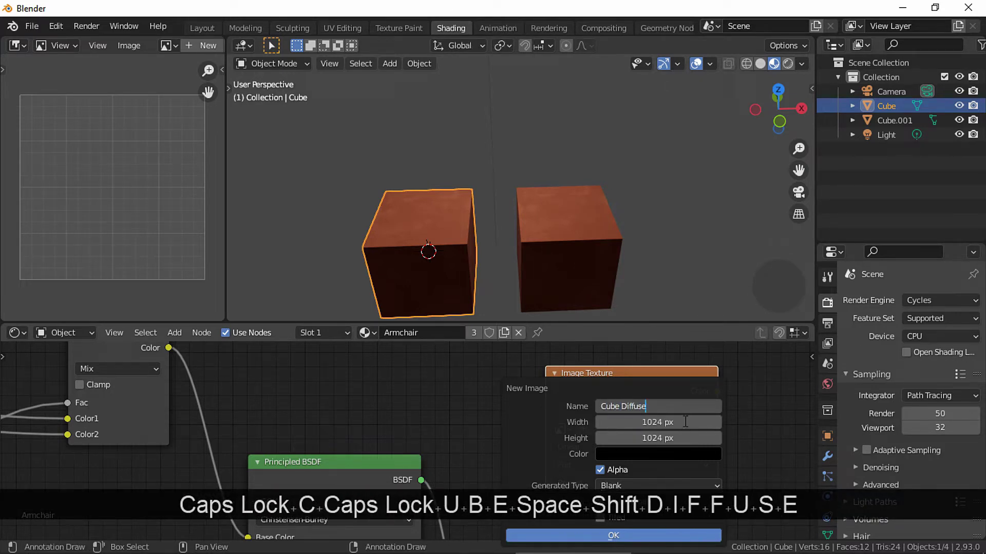
# Step: Set the new image's width and height to 2048 px each and create it
pyautogui.click(685, 422)
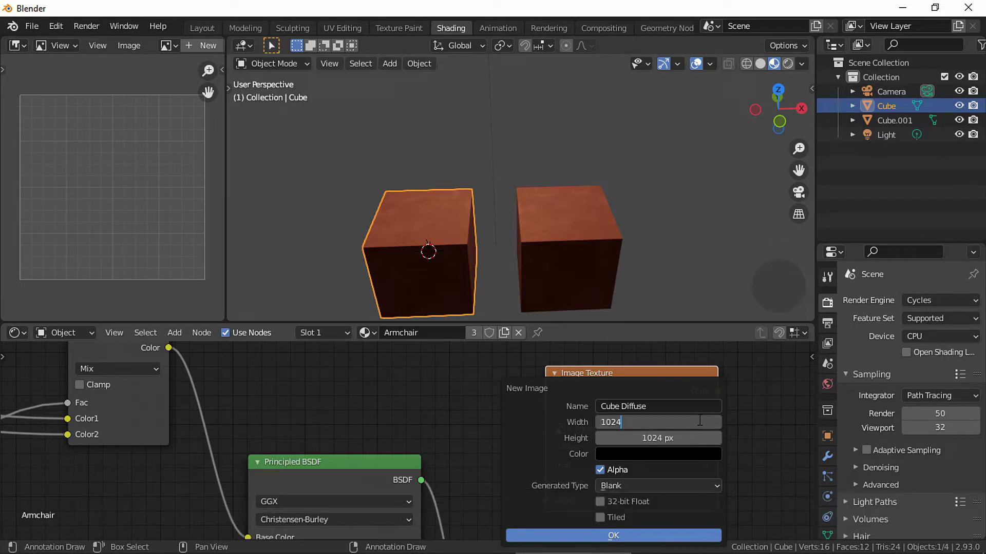
pyautogui.write('*2')
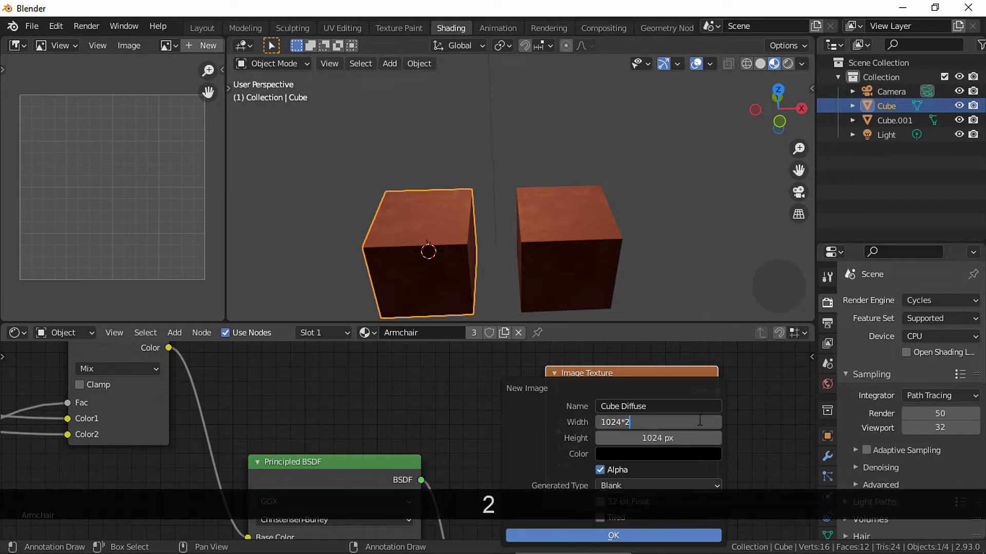
pyautogui.press('Tab')
pyautogui.press('Right')
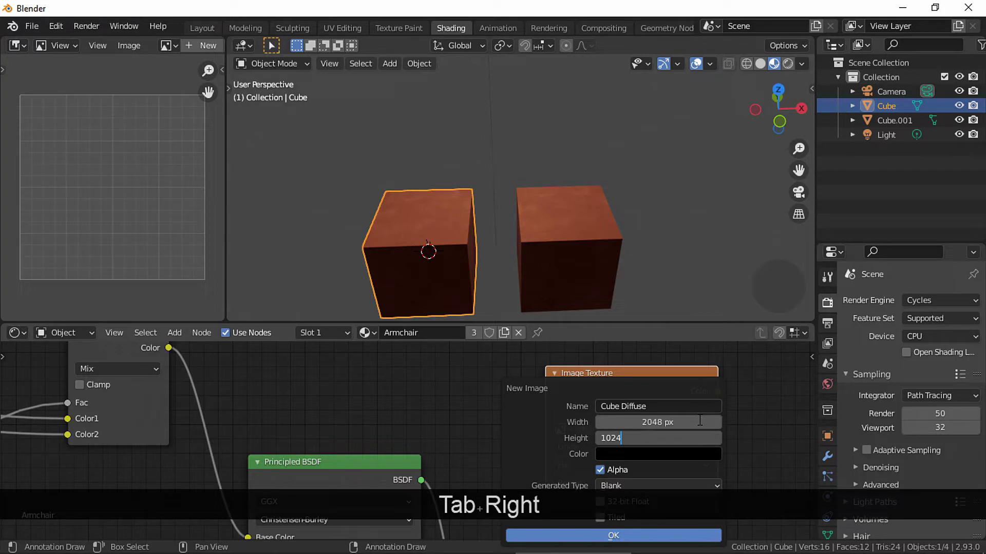
pyautogui.write('*2')
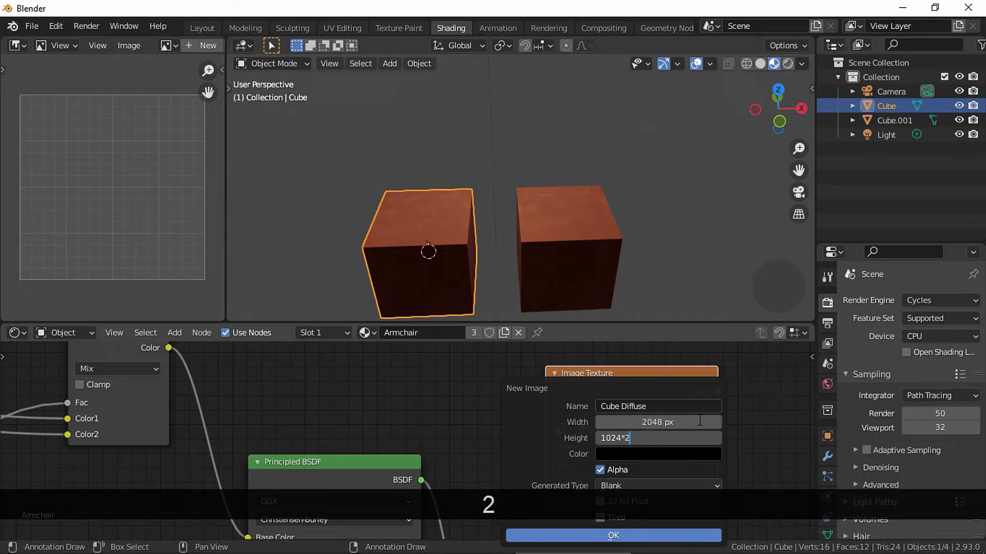
pyautogui.press('Tab')
pyautogui.click(572, 389)
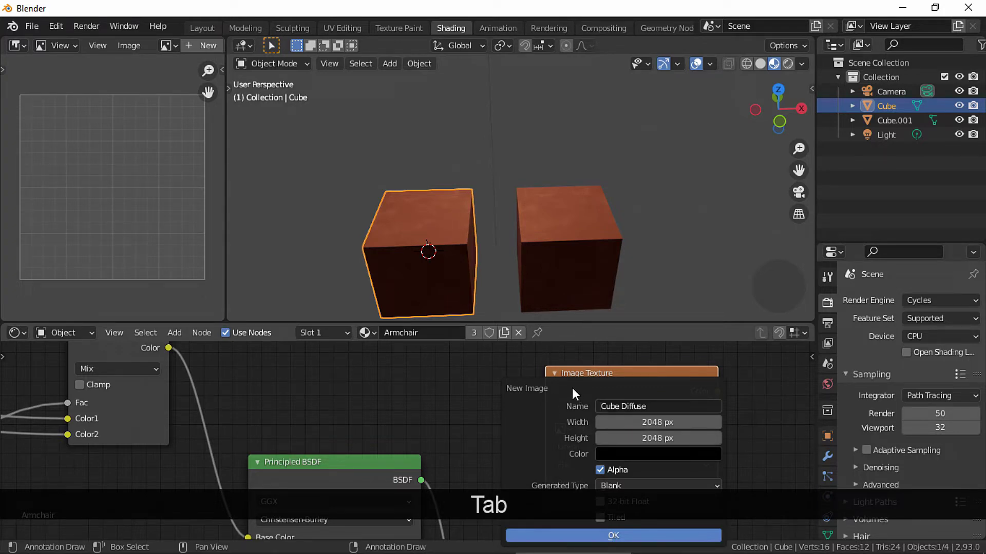
pyautogui.click(682, 536)
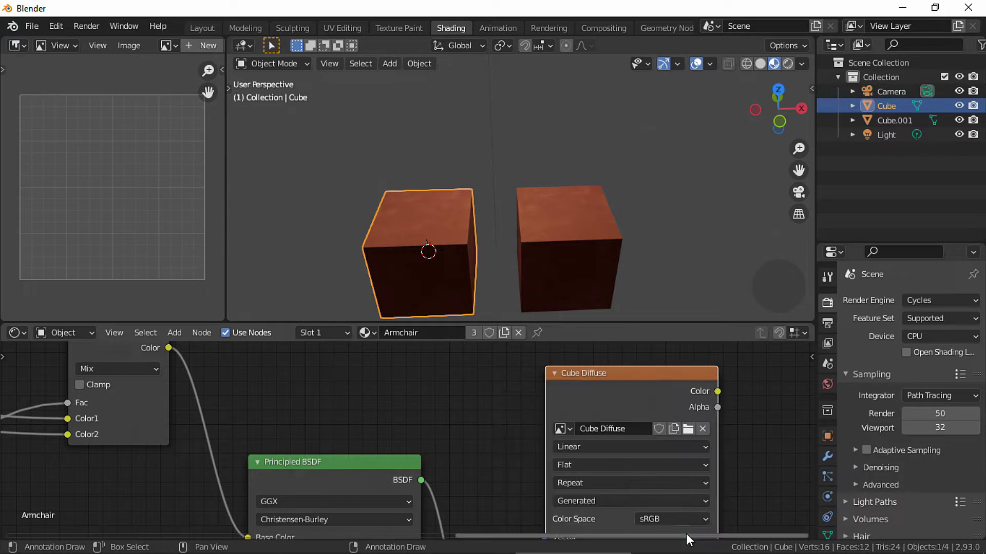
# Step: Display the whole Cube Diffuse image in the image editor
pyautogui.click(167, 45)
pyautogui.click(179, 67)
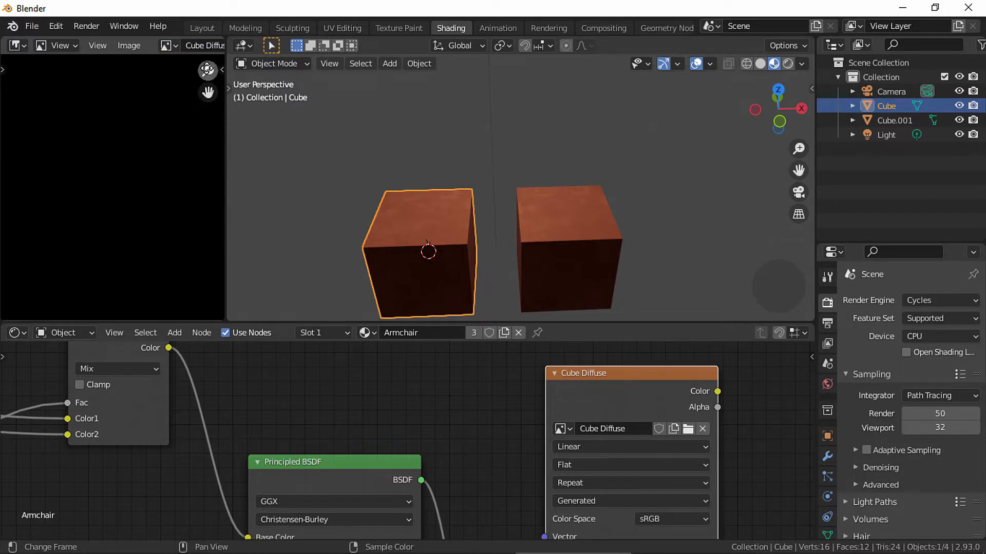
pyautogui.moveTo(208, 69); pyautogui.dragTo(176, 144)
# Step: Expand the render settings' Bake section and set the bake type to Diffuse
pyautogui.moveTo(555, 492); pyautogui.dragTo(527, 445, button='middle')
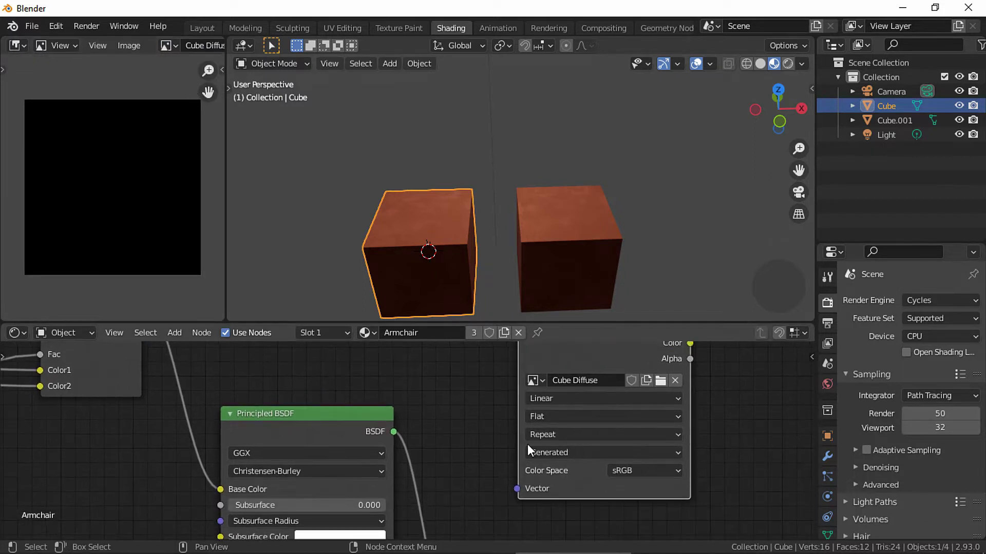
pyautogui.moveTo(496, 415)
pyautogui.keyDown('ctrl'); pyautogui.mouseDown(button='middle')
pyautogui.moveTo(506, 429)
pyautogui.moveTo(508, 417)
pyautogui.moveTo(493, 436)
pyautogui.moveTo(496, 422)
pyautogui.mouseUp(button='middle'); pyautogui.keyUp('ctrl')
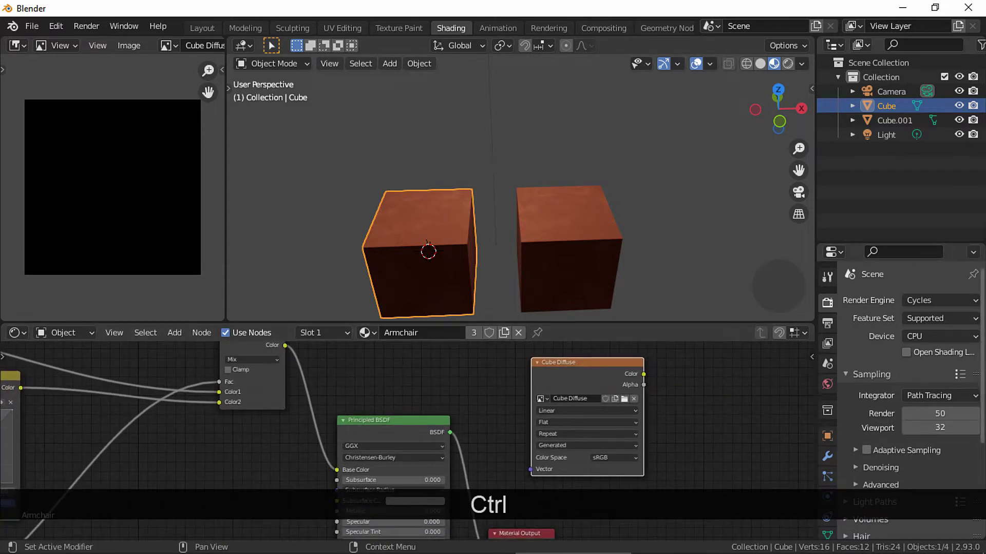
pyautogui.scroll(-6, 928, 504)
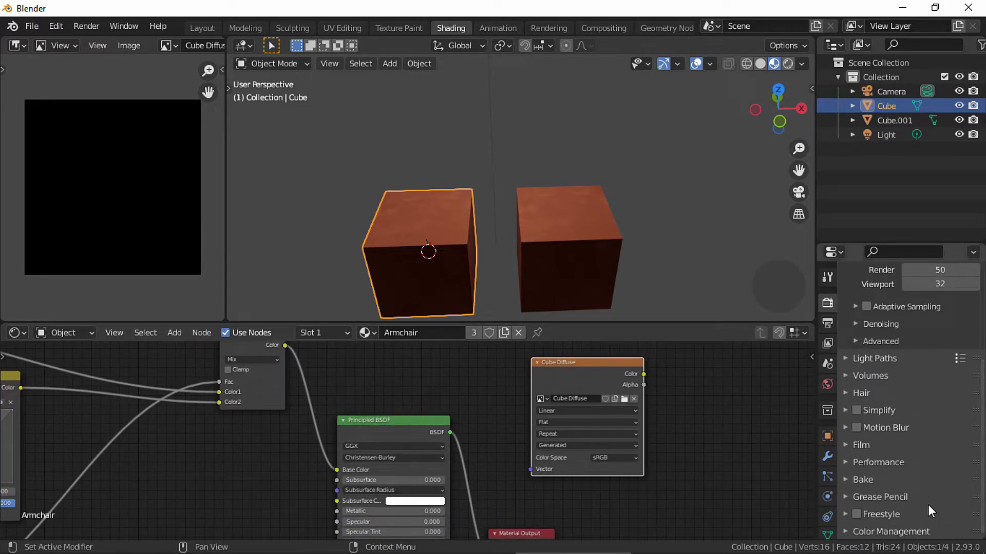
pyautogui.click(862, 479)
pyautogui.moveTo(981, 448); pyautogui.dragTo(980, 476)
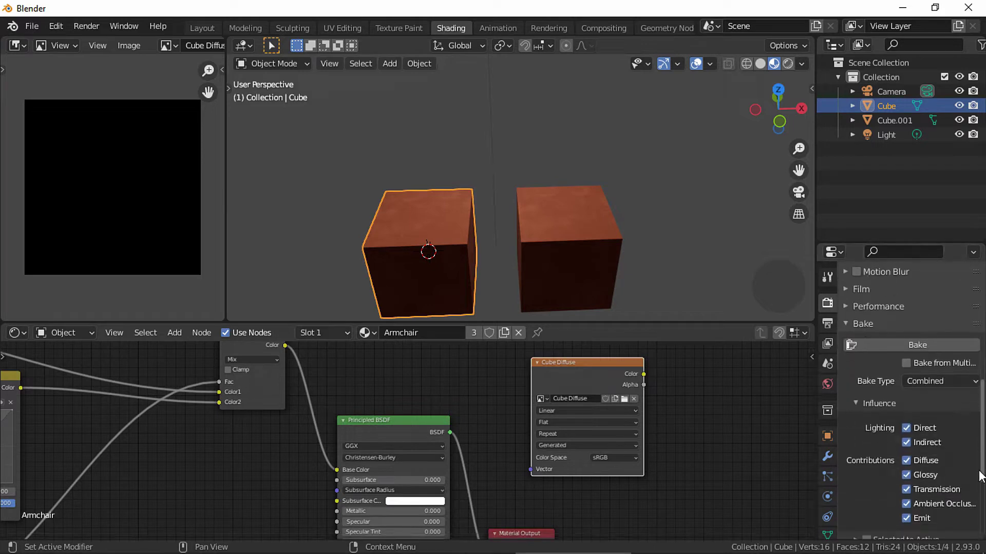
pyautogui.scroll(-2, 980, 476)
pyautogui.click(939, 341)
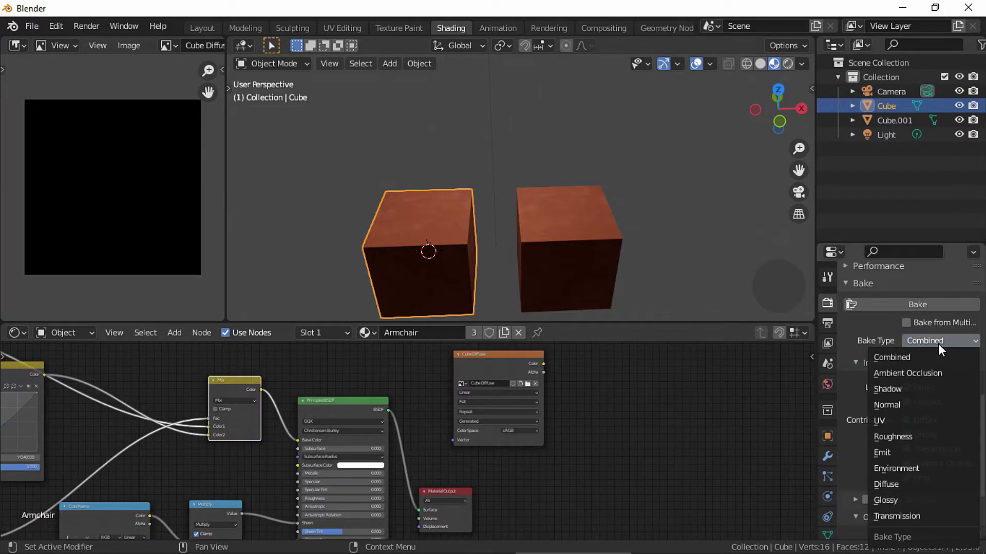
pyautogui.click(903, 484)
# Step: Exclude direct and indirect lighting from the diffuse bake, leaving only the Color contribution enabled
pyautogui.scroll(1, 798, 447)
pyautogui.scroll(-2, 980, 488)
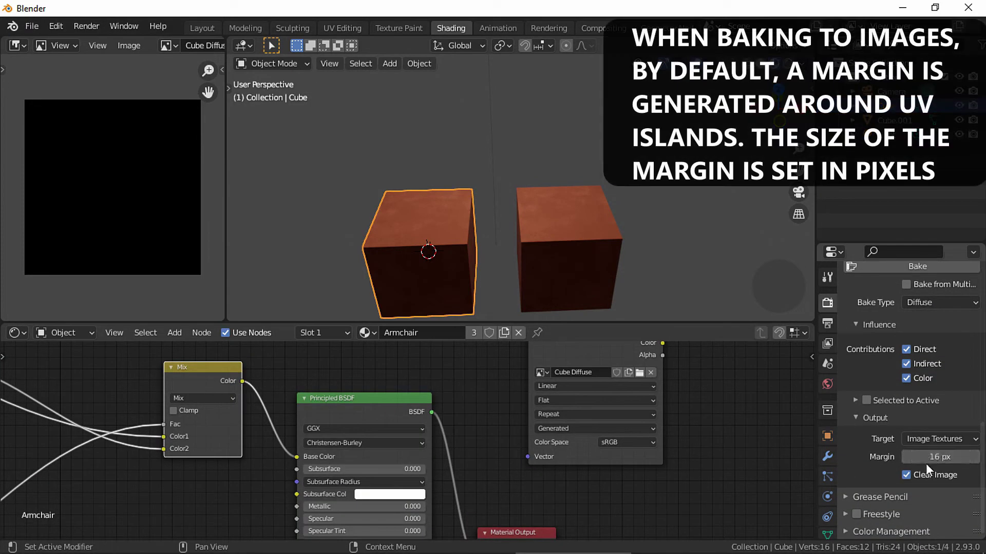
pyautogui.scroll(4, 928, 470)
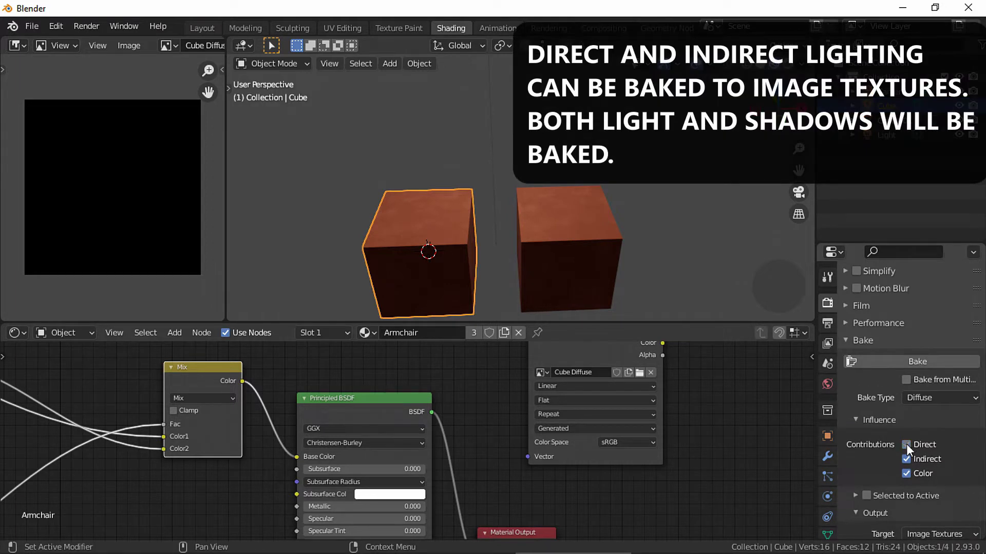
pyautogui.click(906, 459)
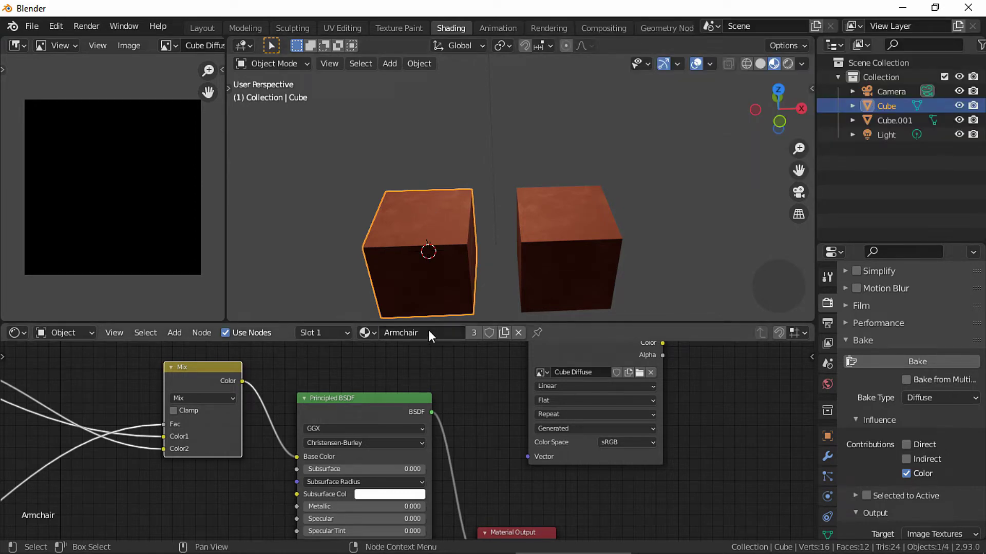
# Step: Add a Diffuse BSDF node to the Armchair material and place it above the Principled BSDF
pyautogui.moveTo(665, 394); pyautogui.dragTo(669, 436, button='middle')
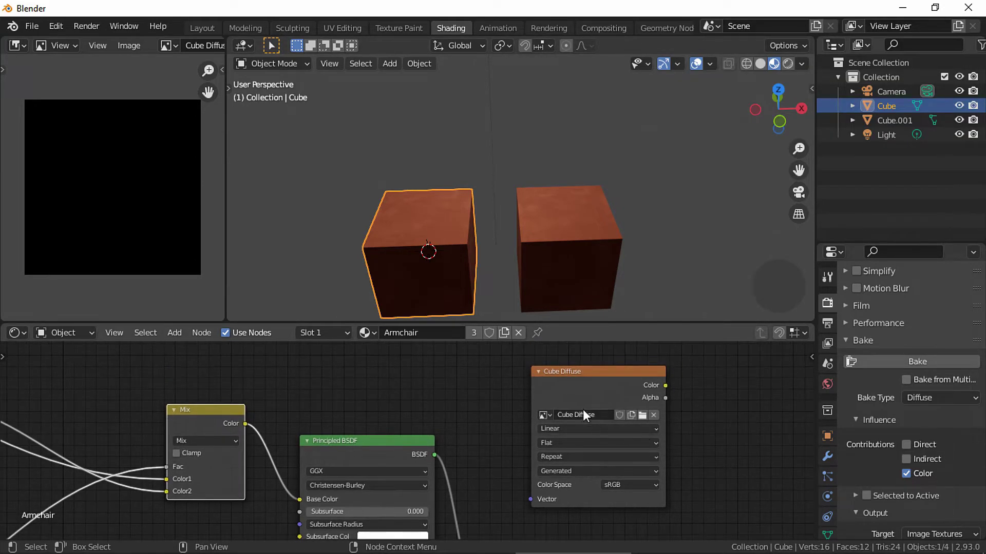
pyautogui.click(581, 385)
pyautogui.scroll(-2, 574, 479)
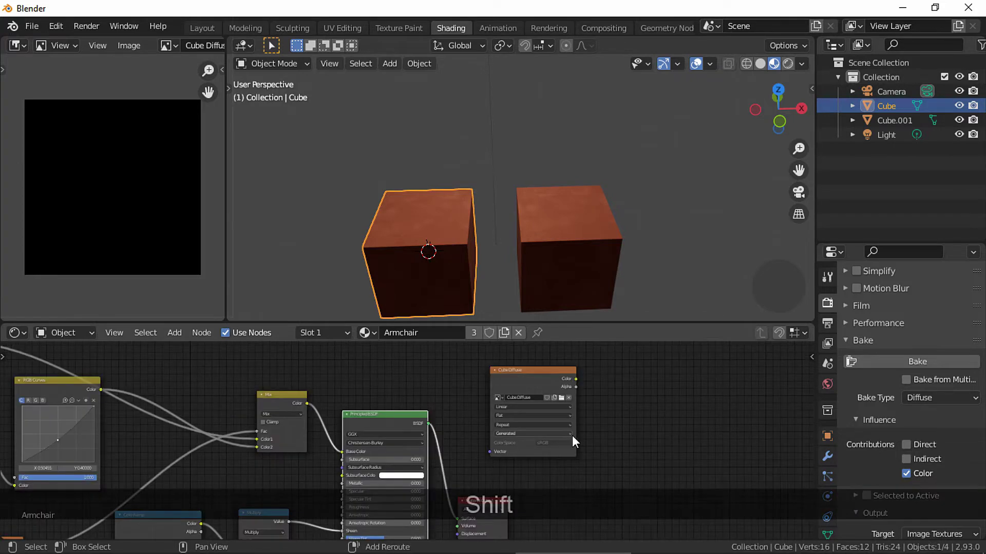
pyautogui.hotkey('shift', 'a')
pyautogui.click(566, 391)
pyautogui.write('di')
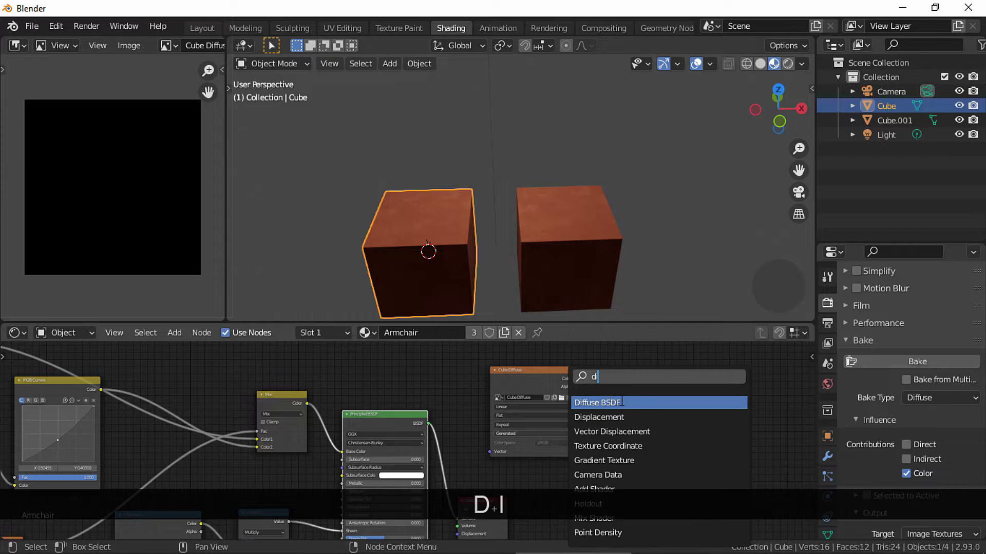
pyautogui.click(621, 403)
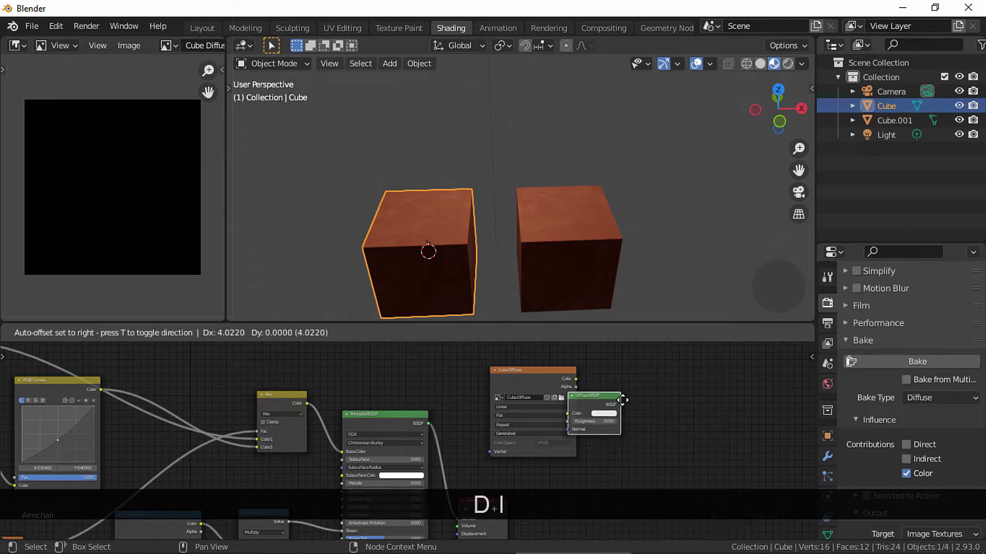
pyautogui.click(450, 366)
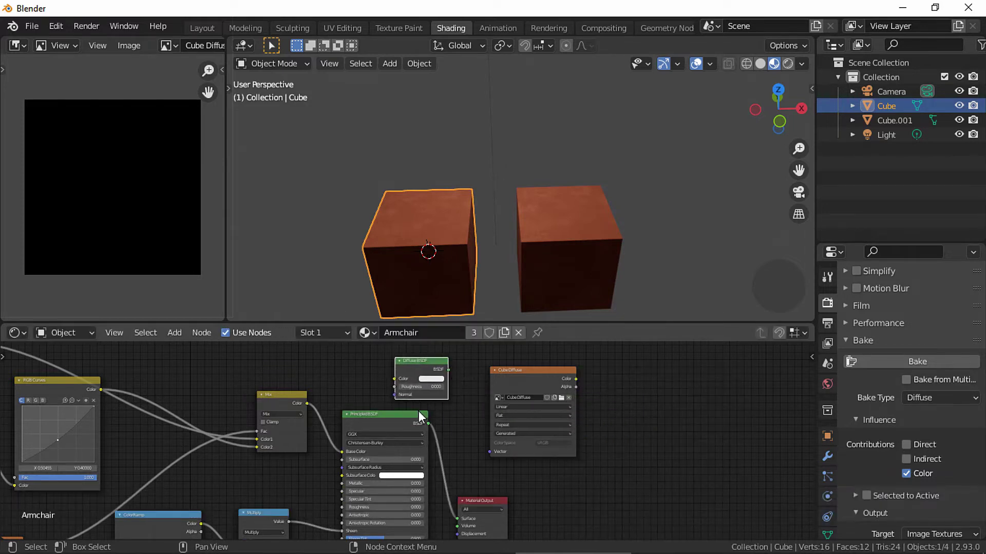
# Step: Reroute the Mix node's color from the Principled BSDF into the Diffuse BSDF's Color, and connect the Diffuse BSDF to the Material Output's Surface
pyautogui.moveTo(341, 451); pyautogui.dragTo(322, 445)
pyautogui.moveTo(370, 394); pyautogui.dragTo(394, 378)
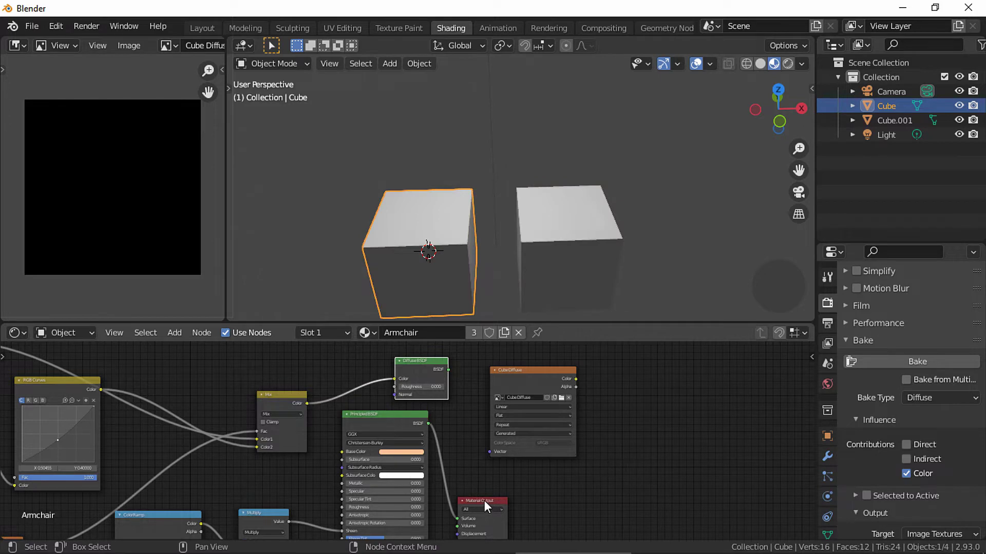
pyautogui.moveTo(479, 498); pyautogui.dragTo(505, 488)
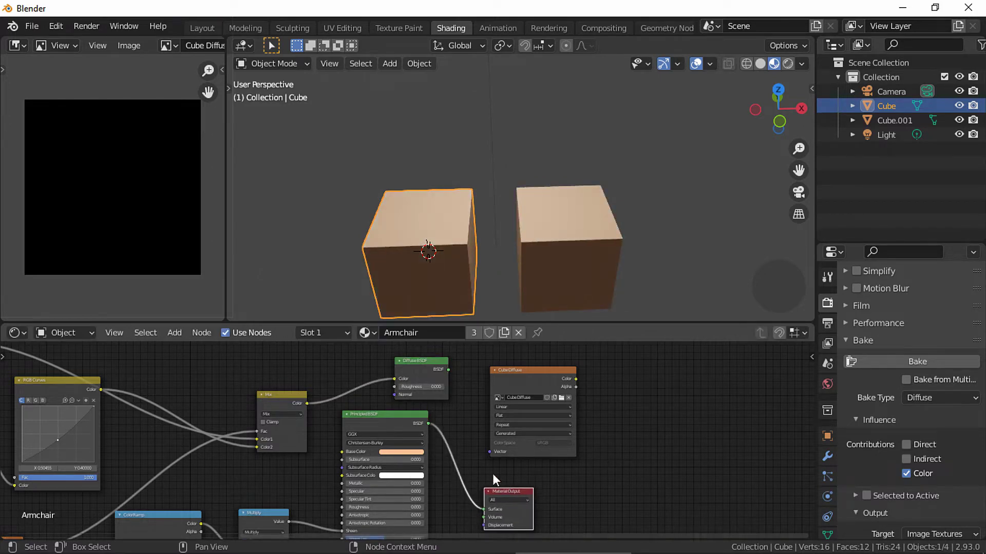
pyautogui.moveTo(448, 370); pyautogui.dragTo(483, 510)
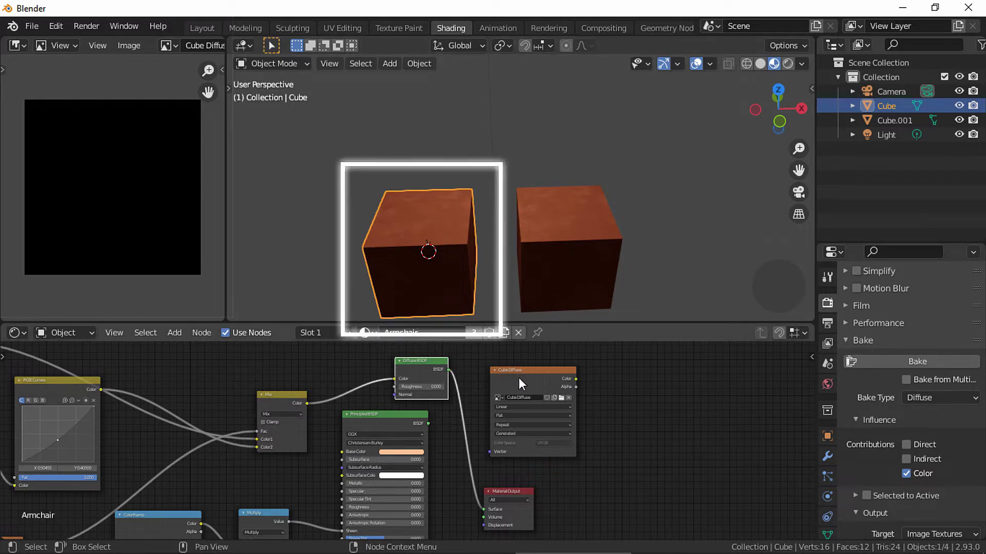
# Step: Bake the diffuse map into the Cube Diffuse image and save it as Cube Diffuse.png
pyautogui.click(887, 363)
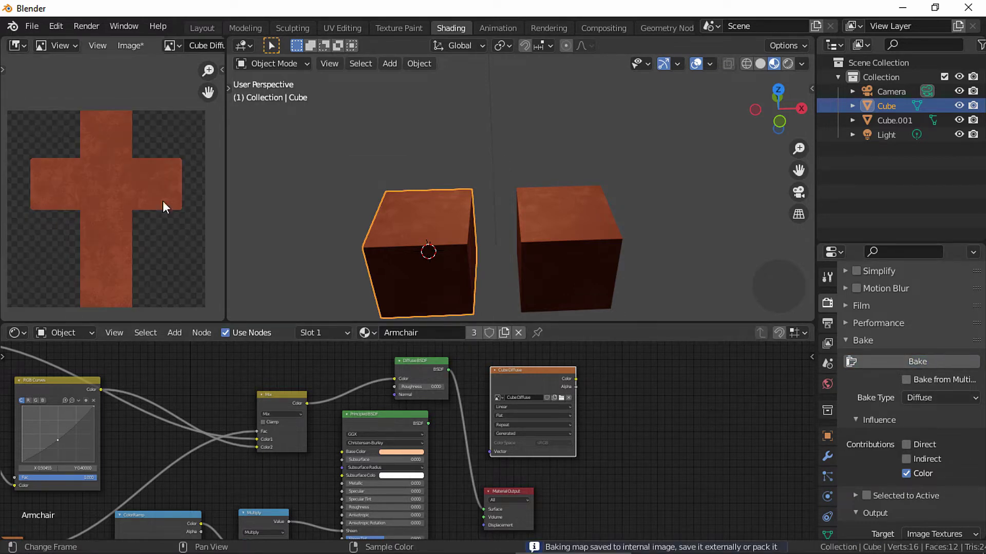
pyautogui.click(137, 46)
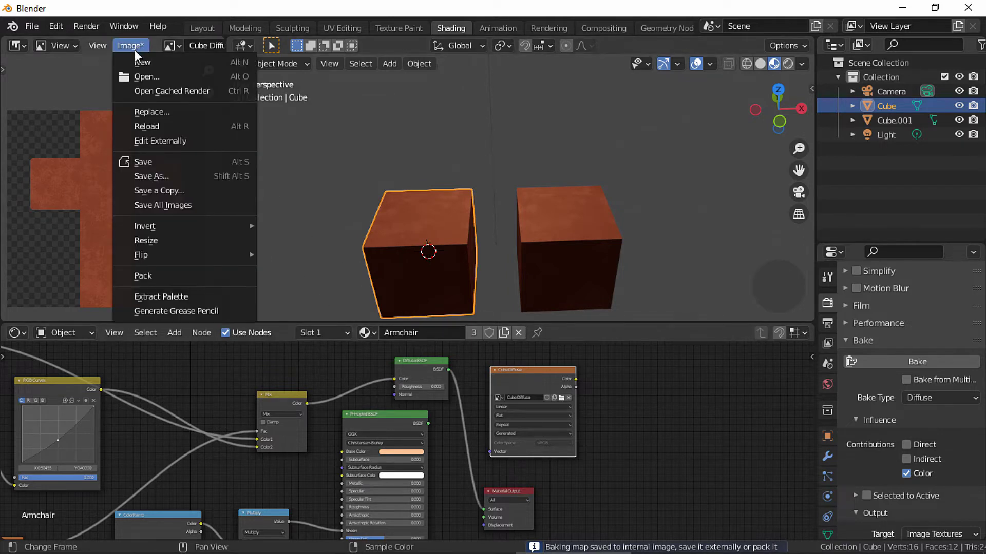
pyautogui.click(154, 177)
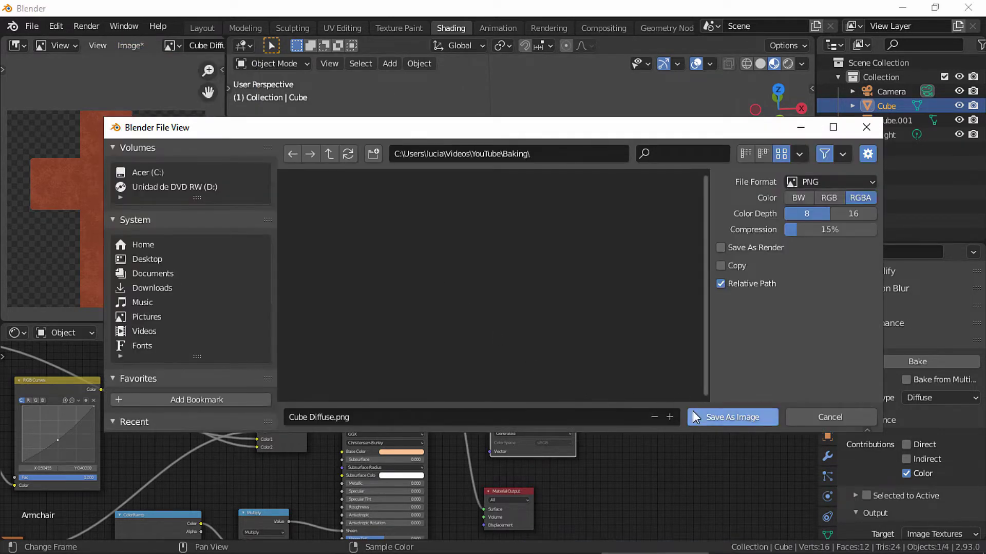
pyautogui.click(732, 418)
# Step: Reconnect the Mix node's color to the Principled BSDF's Base Color and the Principled BSDF to the Material Output's Surface
pyautogui.moveTo(643, 446); pyautogui.dragTo(736, 421, button='middle')
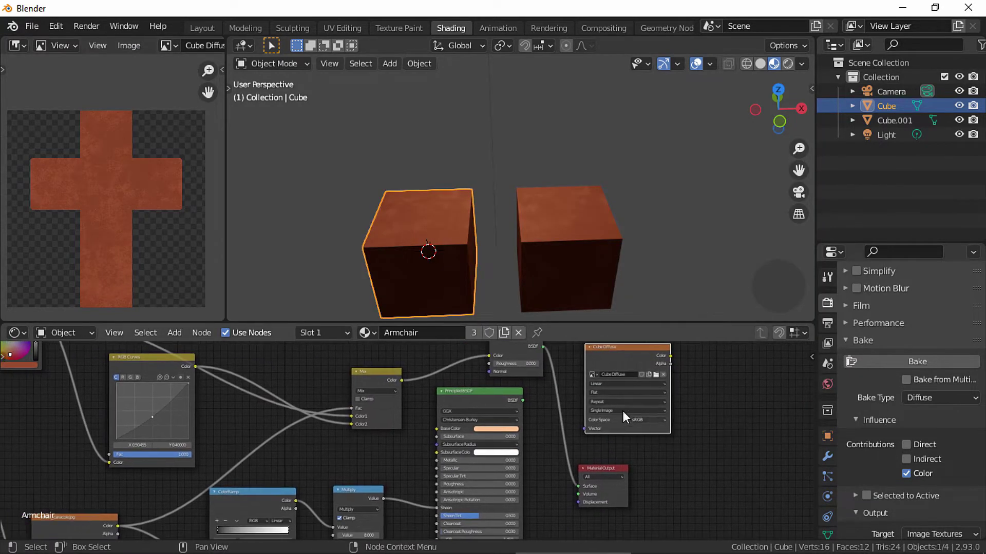
pyautogui.moveTo(650, 421); pyautogui.dragTo(673, 432, button='middle')
pyautogui.moveTo(511, 367); pyautogui.dragTo(458, 440)
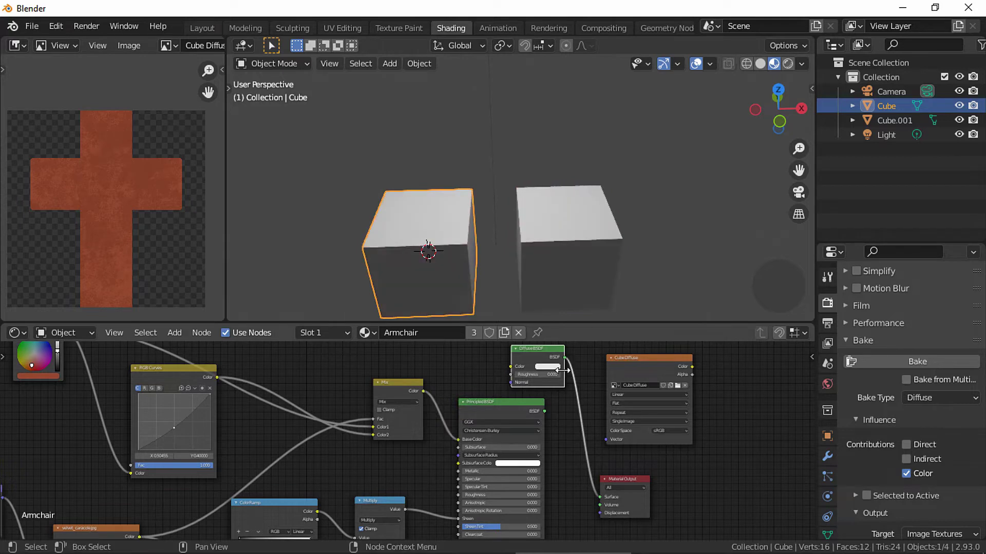
pyautogui.moveTo(544, 411); pyautogui.dragTo(594, 508)
pyautogui.moveTo(604, 503); pyautogui.dragTo(599, 498)
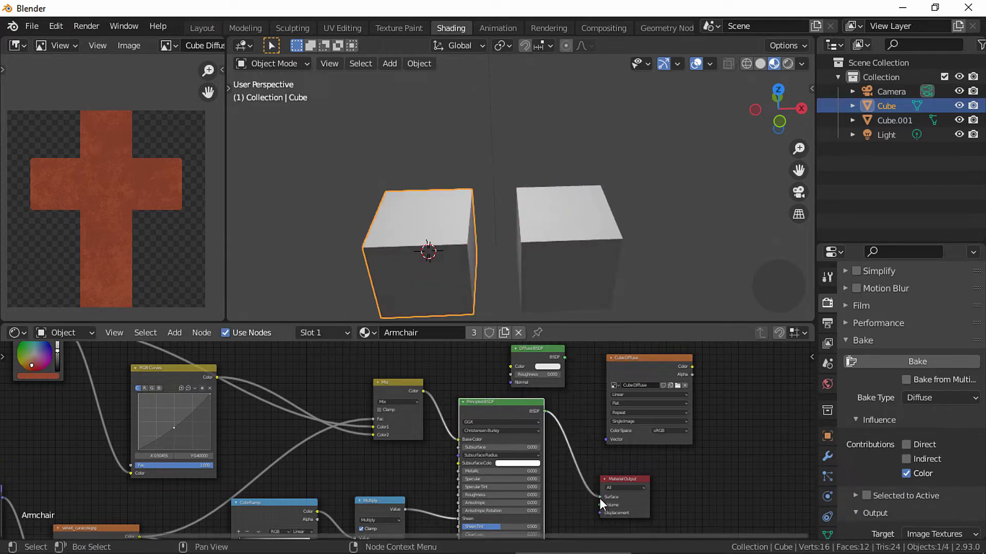
# Step: Preview the Mix node's color on the cubes to compare it with the baked diffuse map, and return to the Principled BSDF output
pyautogui.keyDown('ctrl'); pyautogui.keyDown('shift'); pyautogui.click(391, 387); pyautogui.keyUp('shift'); pyautogui.keyUp('ctrl')
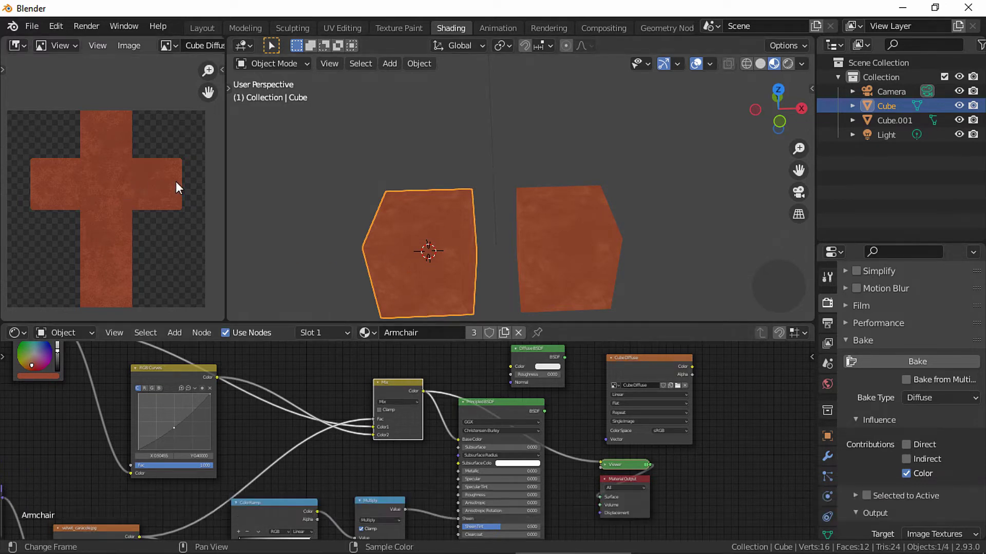
pyautogui.moveTo(739, 461); pyautogui.dragTo(716, 431, button='middle')
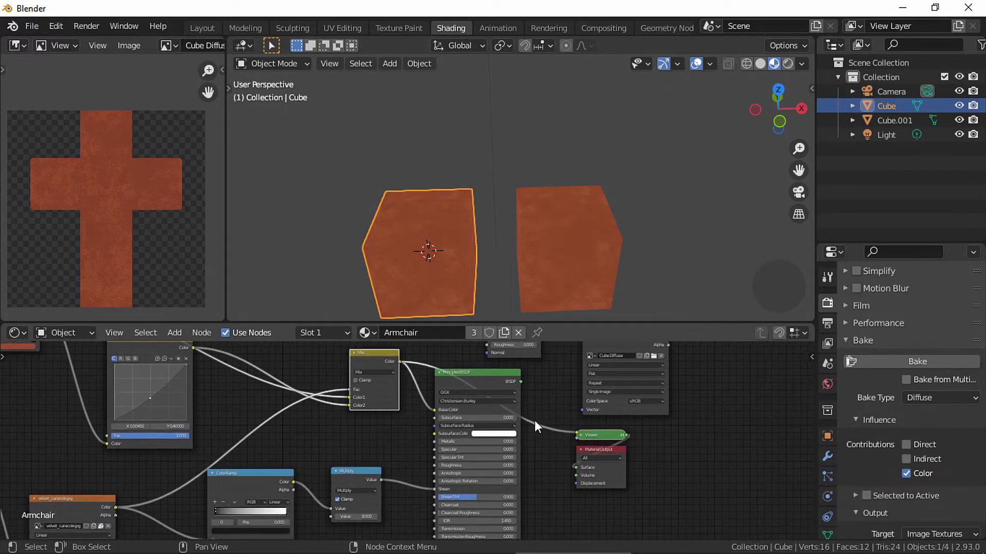
pyautogui.keyDown('ctrl'); pyautogui.keyDown('shift'); pyautogui.click(480, 372); pyautogui.keyUp('shift'); pyautogui.keyUp('ctrl')
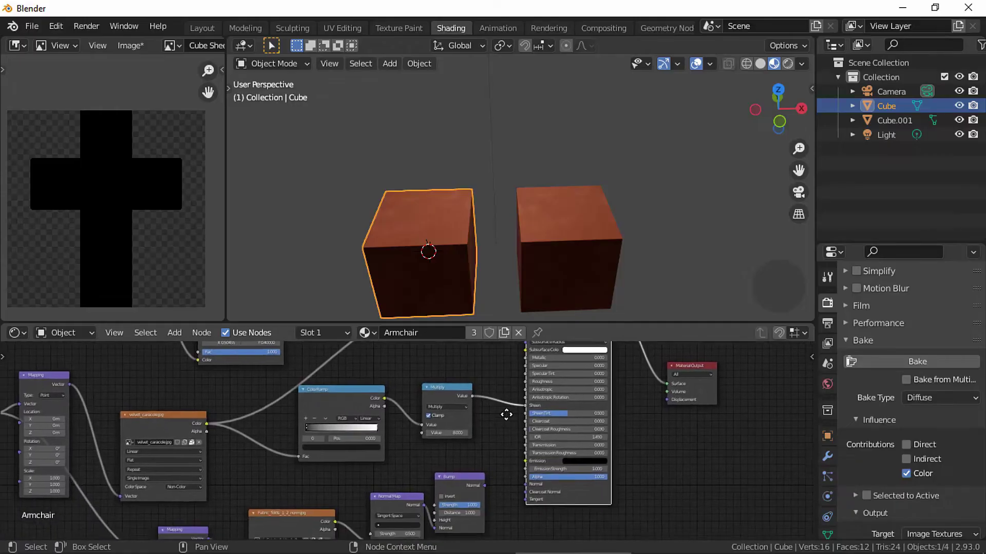
# Step: Preview the Multiply node's sheen value on the cubes, inspect it from another angle, and return to the Principled BSDF output
pyautogui.keyDown('ctrl'); pyautogui.scroll(5, 540, 389); pyautogui.keyUp('ctrl')
pyautogui.keyDown('ctrl'); pyautogui.scroll(-3, 510, 385); pyautogui.keyUp('ctrl')
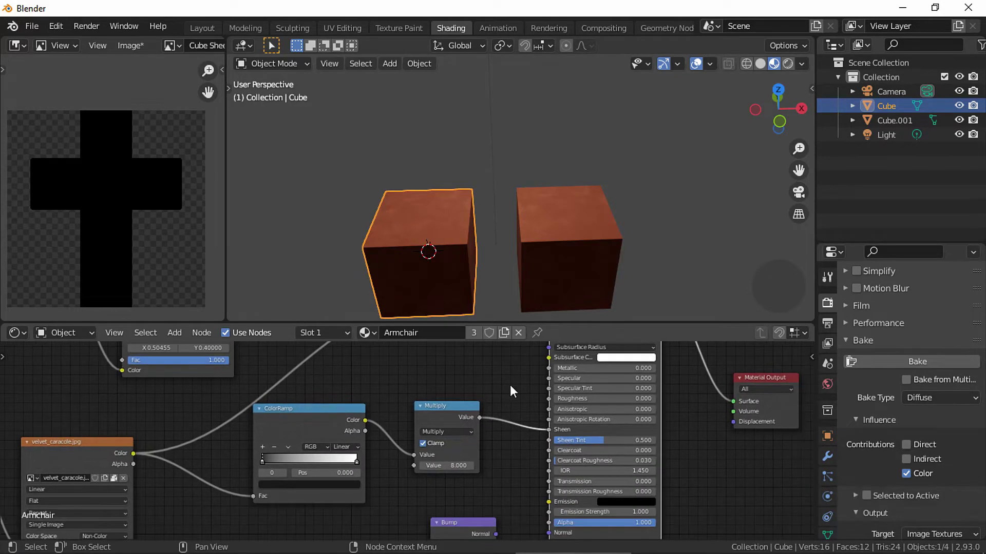
pyautogui.keyDown('ctrl'); pyautogui.keyDown('shift'); pyautogui.click(433, 413); pyautogui.keyUp('shift'); pyautogui.keyUp('ctrl')
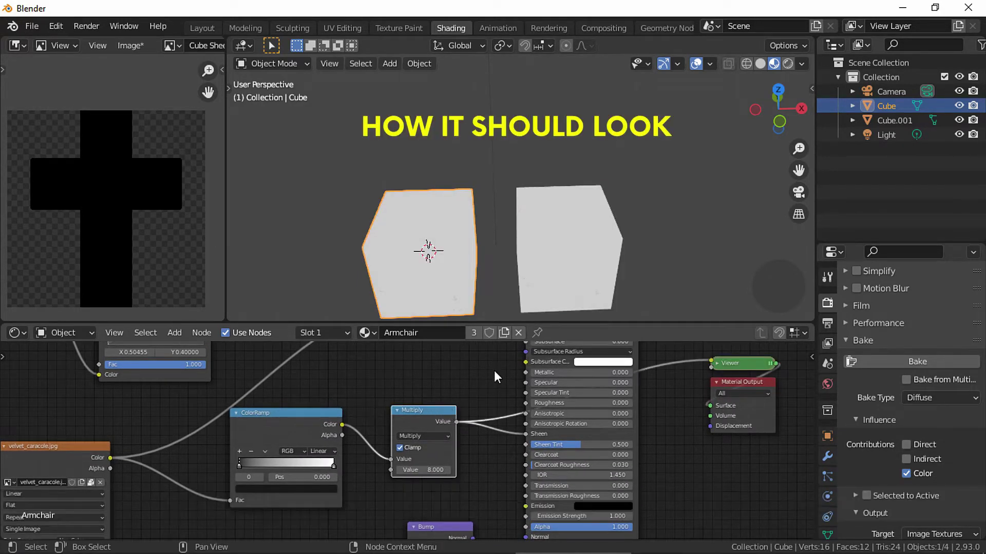
pyautogui.moveTo(460, 279); pyautogui.dragTo(436, 246, button='middle')
pyautogui.keyDown('shift'); pyautogui.moveTo(437, 246); pyautogui.dragTo(509, 269, button='middle'); pyautogui.keyUp('shift')
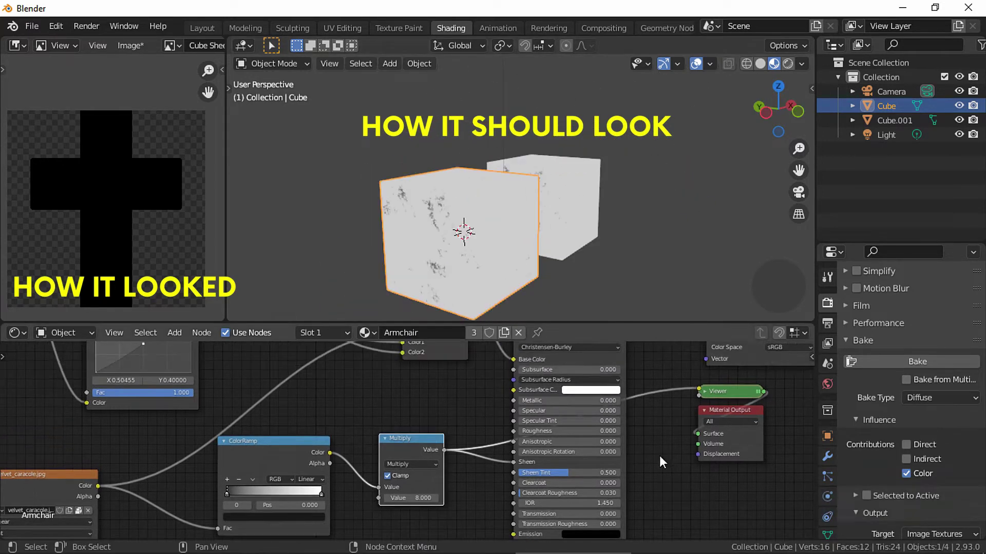
pyautogui.keyDown('ctrl'); pyautogui.keyDown('shift'); pyautogui.click(592, 362); pyautogui.keyUp('shift'); pyautogui.keyUp('ctrl')
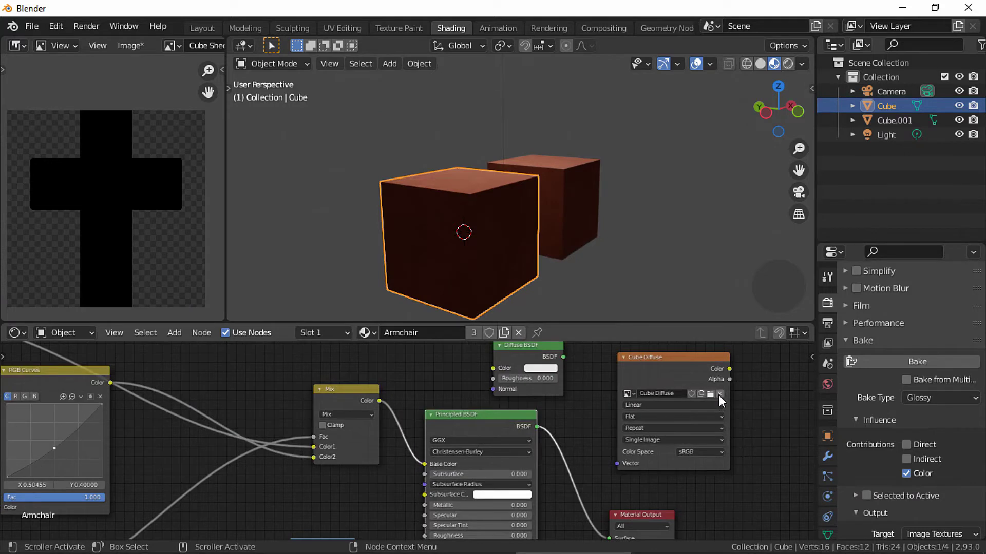
# Step: Replace the Image Texture node's Cube Diffuse image with a new 2048 × 2048 px image named Cube Sheen, and set its color space to Non-Color
pyautogui.click(721, 393)
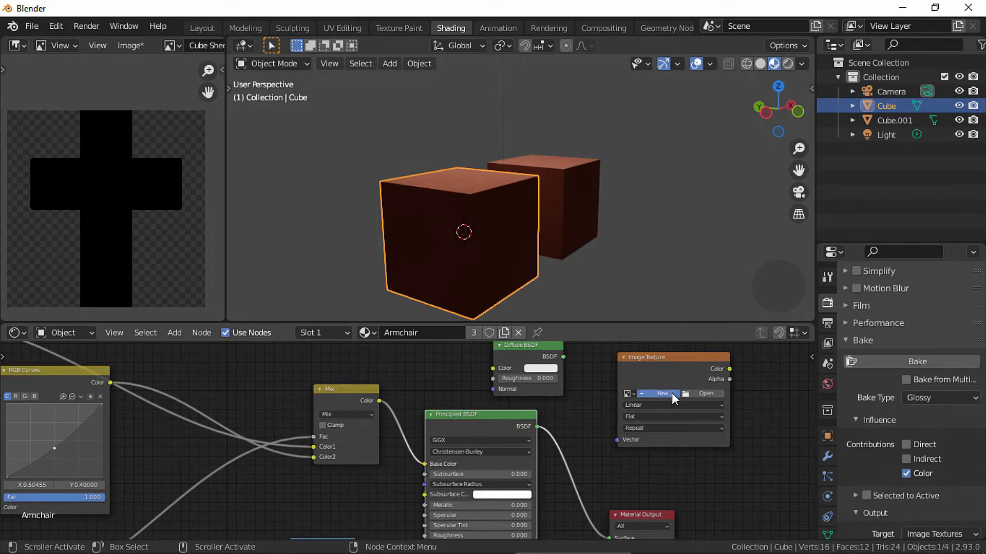
pyautogui.click(671, 392)
pyautogui.click(705, 404)
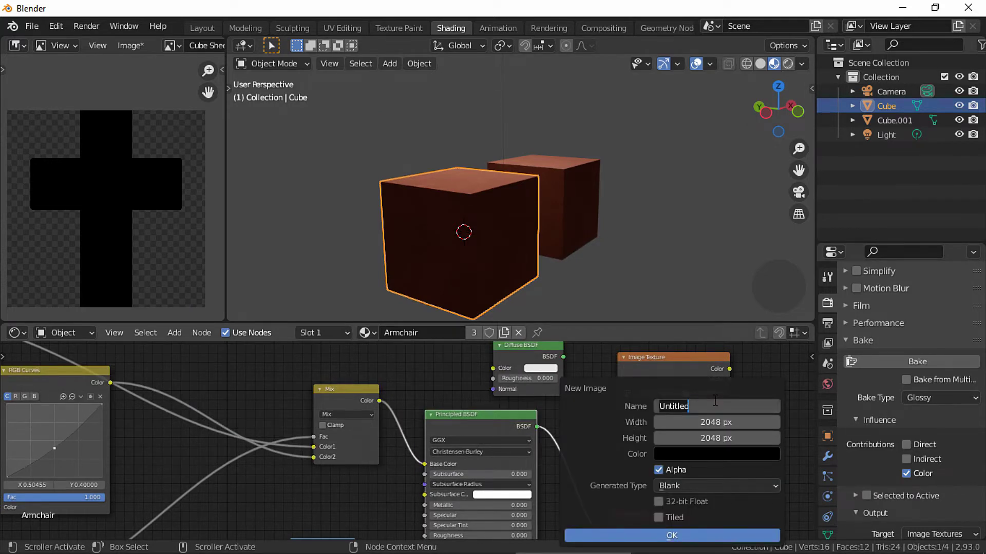
pyautogui.write('Cube Sheen')
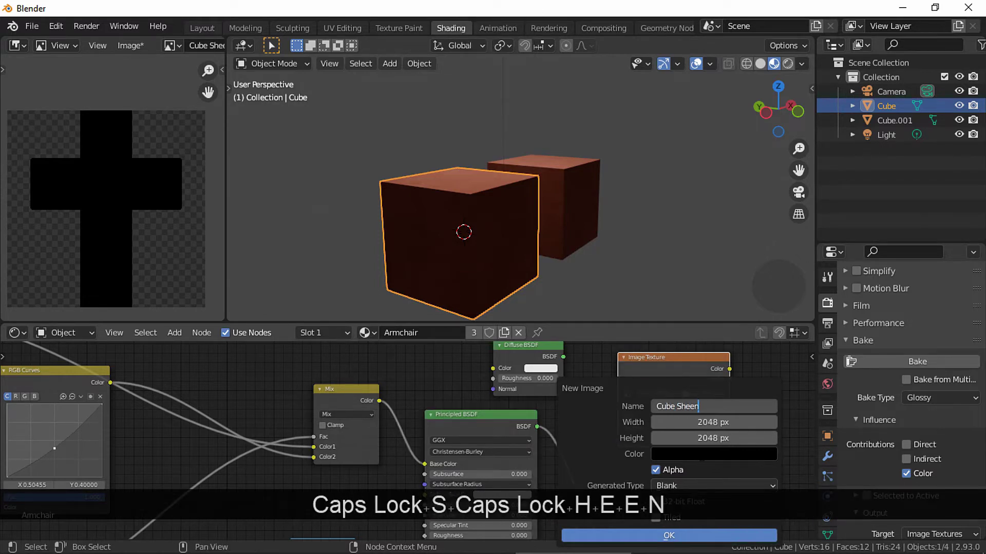
pyautogui.press('Return')
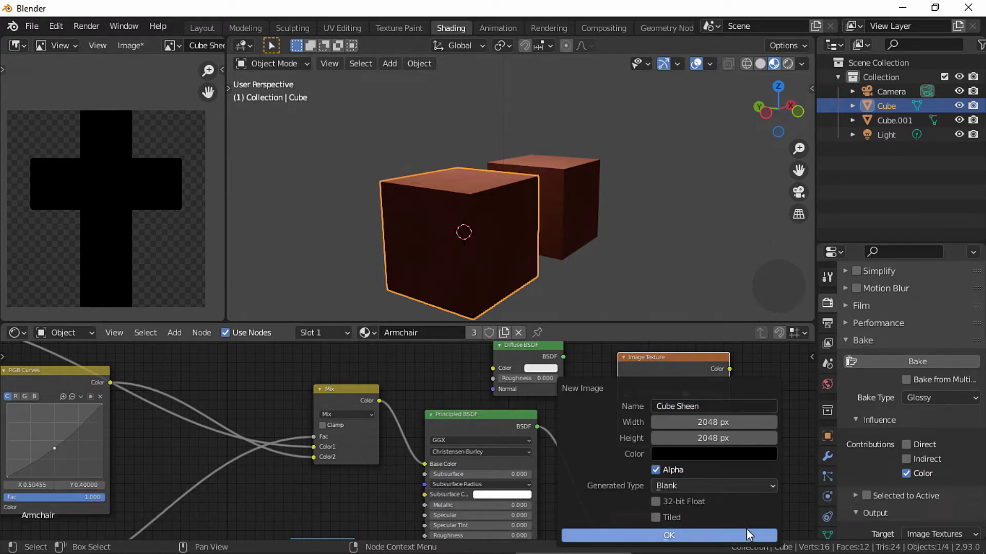
pyautogui.click(748, 536)
pyautogui.click(700, 452)
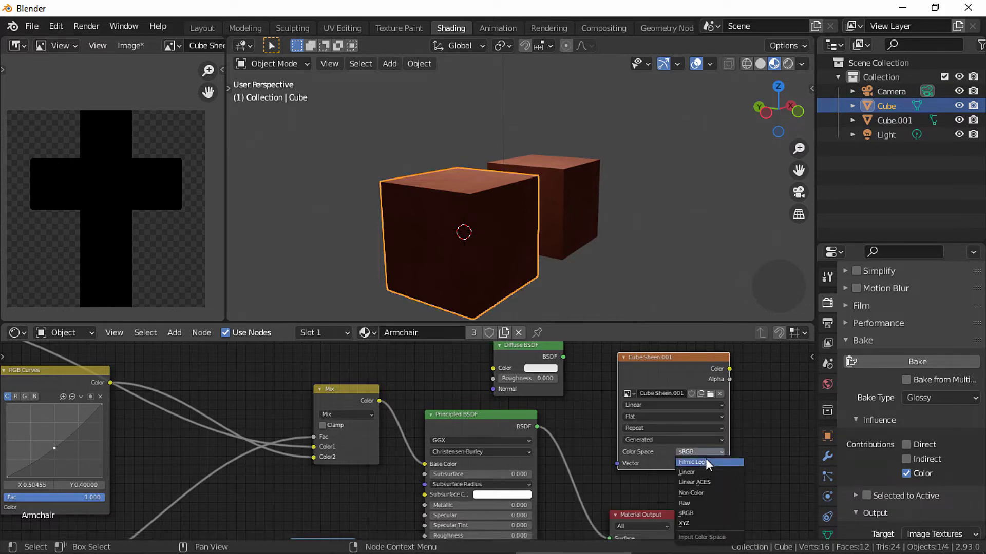
pyautogui.click(693, 493)
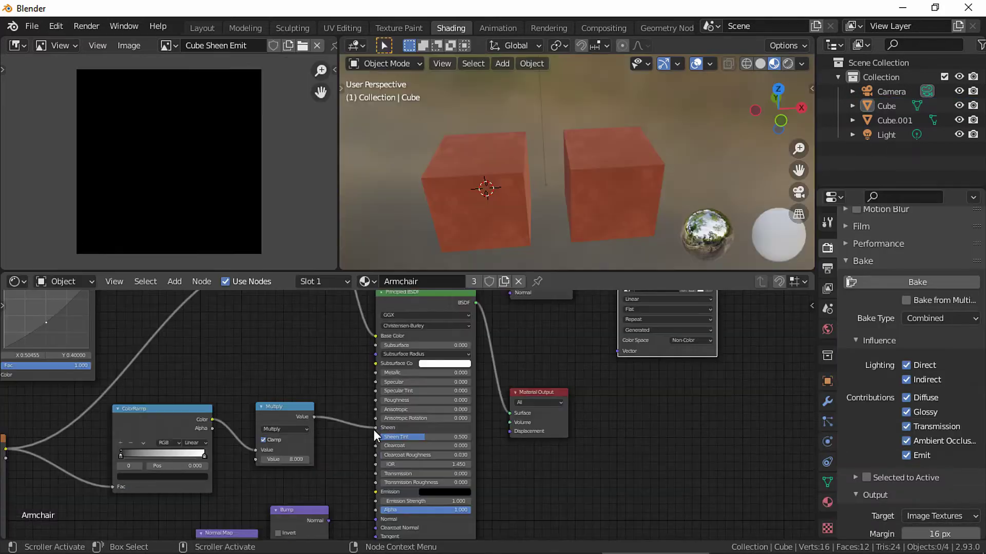
# Step: Connect the Multiply node's value to the Principled BSDF's Emission, select the Cube, and bake it with bake type Emit
pyautogui.moveTo(314, 418); pyautogui.dragTo(389, 490)
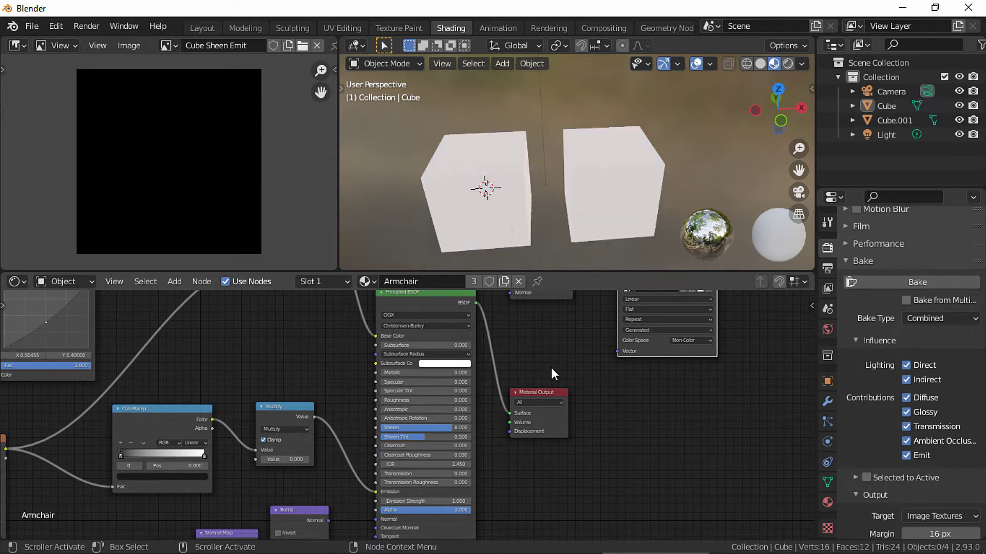
pyautogui.moveTo(565, 342); pyautogui.dragTo(516, 414, button='middle')
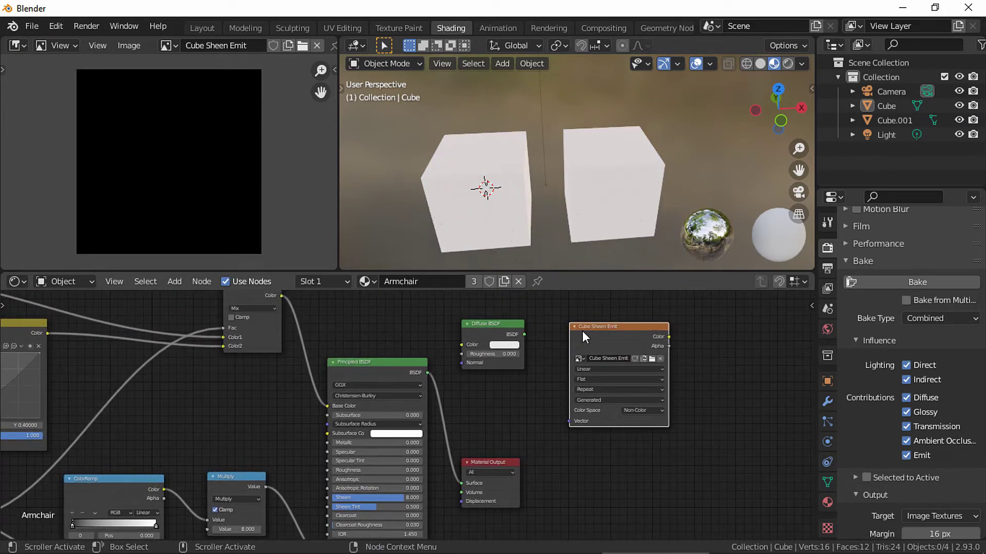
pyautogui.click(488, 215)
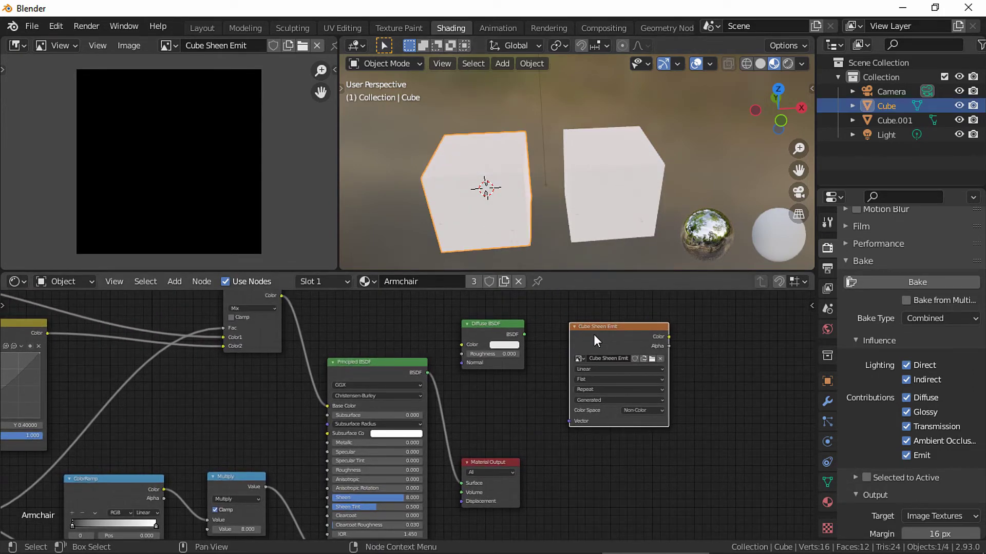
pyautogui.click(924, 319)
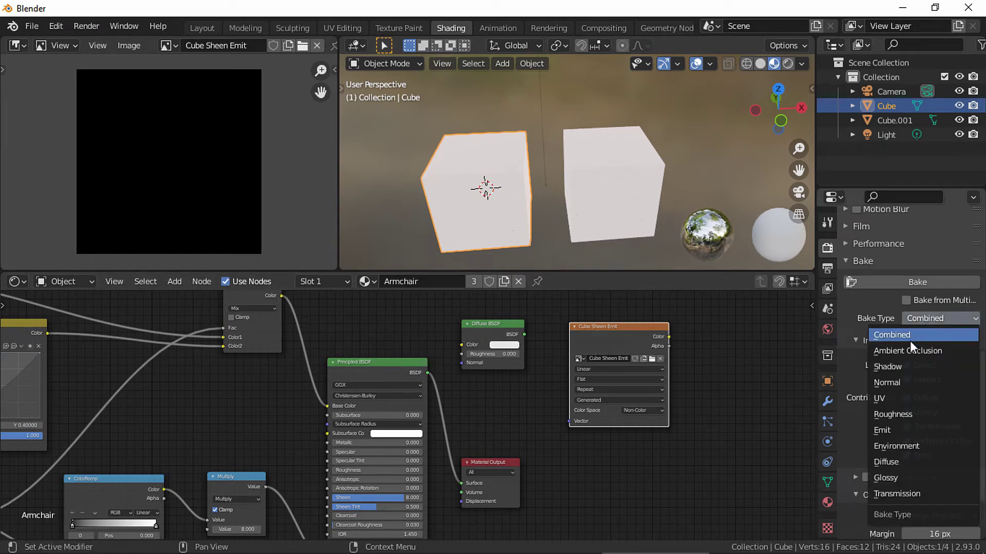
pyautogui.click(900, 430)
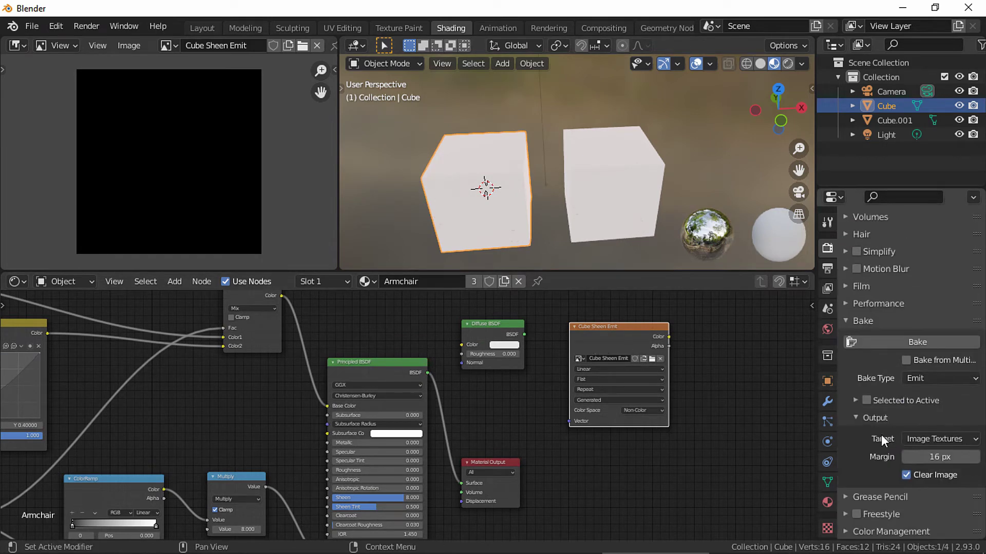
pyautogui.click(884, 344)
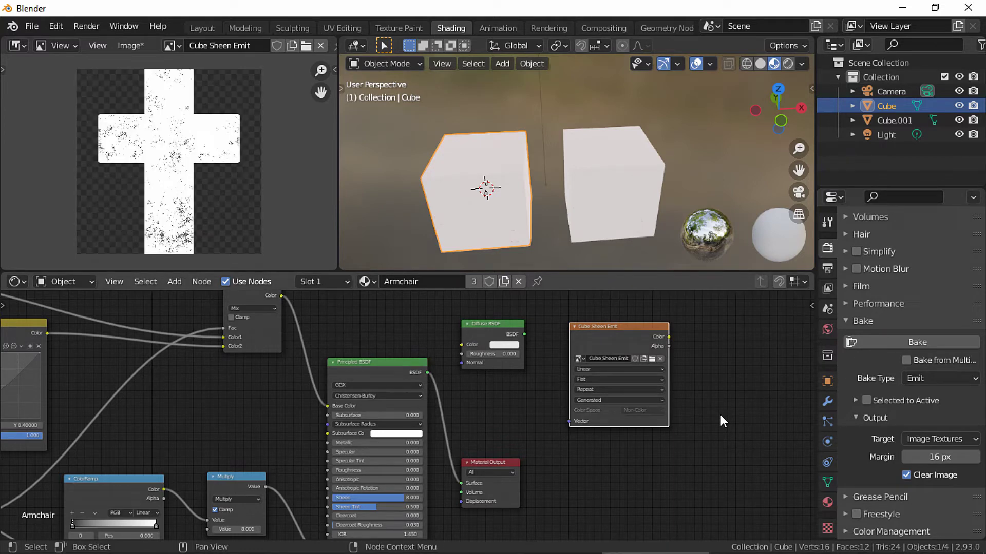
# Step: Save the baked emission version of the sheen map as Cube Sheen Emit.png
pyautogui.click(137, 47)
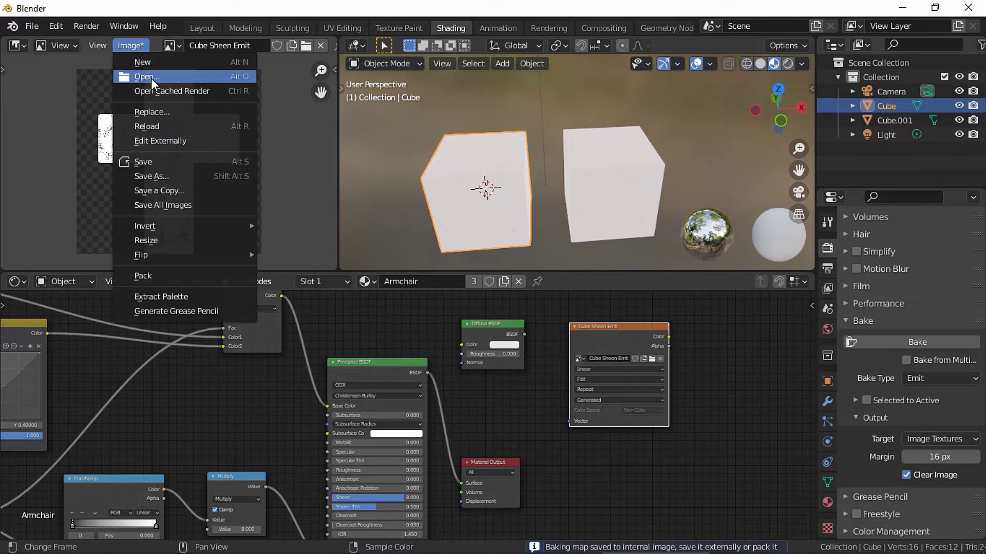
pyautogui.click(170, 176)
pyautogui.click(722, 420)
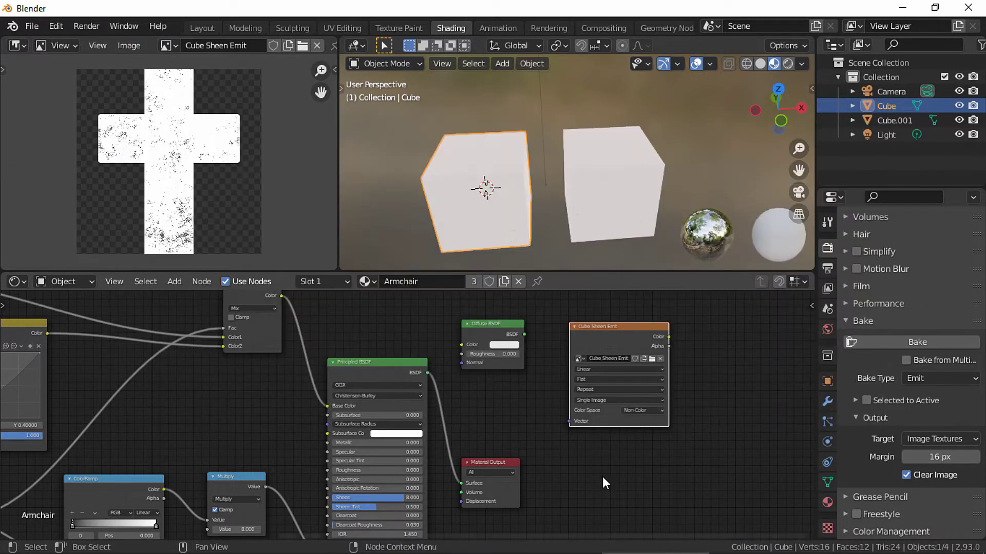
# Step: Replace the Image Texture node's image with a new 2048 × 2048 px image named Cube Sheen Diff, and set its color space to Non-Color
pyautogui.moveTo(602, 477); pyautogui.dragTo(536, 487, button='middle')
pyautogui.click(594, 370)
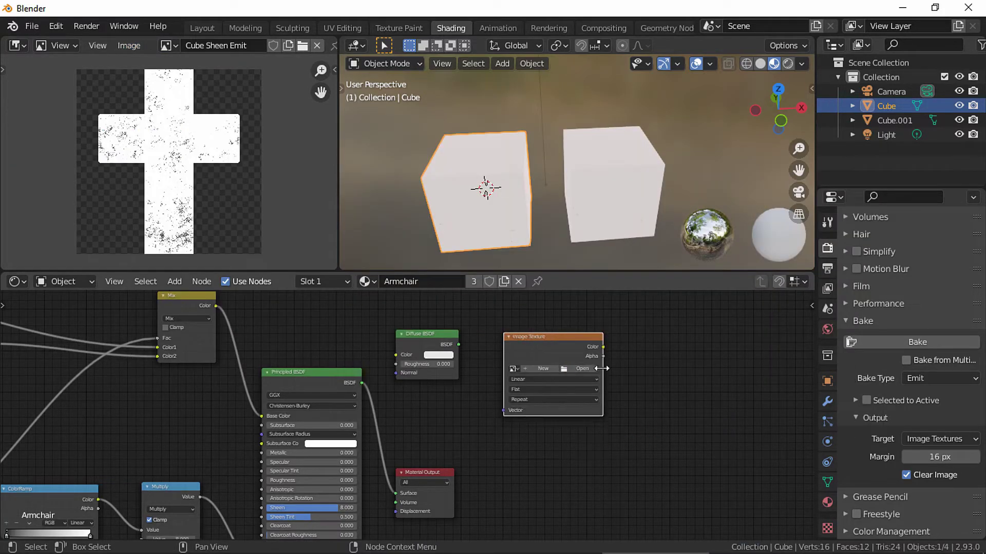
pyautogui.click(558, 371)
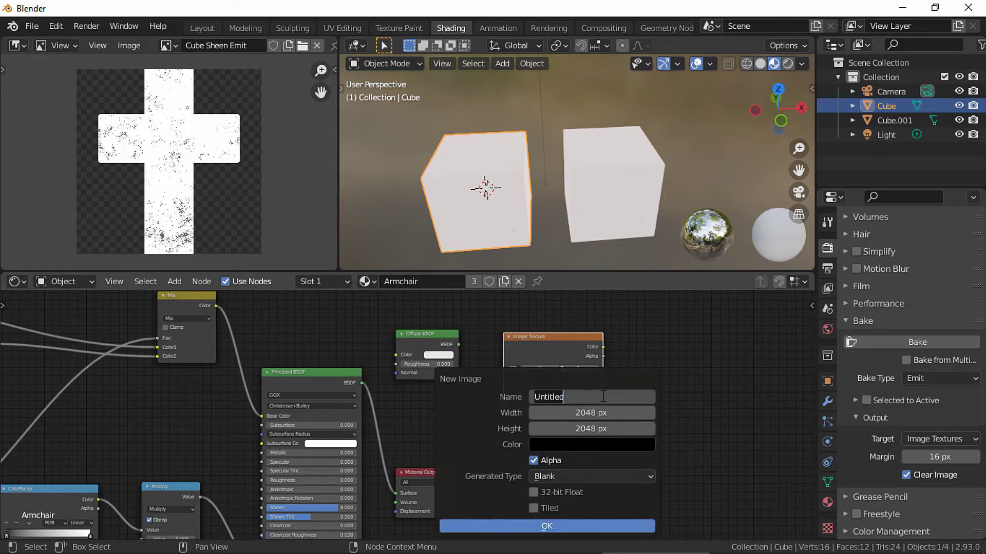
pyautogui.write('Cube ')
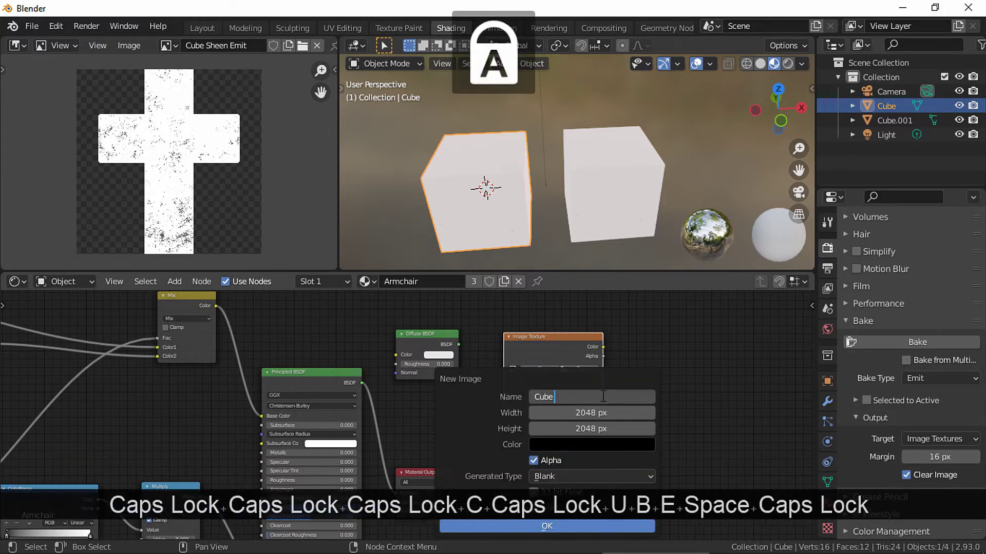
pyautogui.write('Sheen Diff')
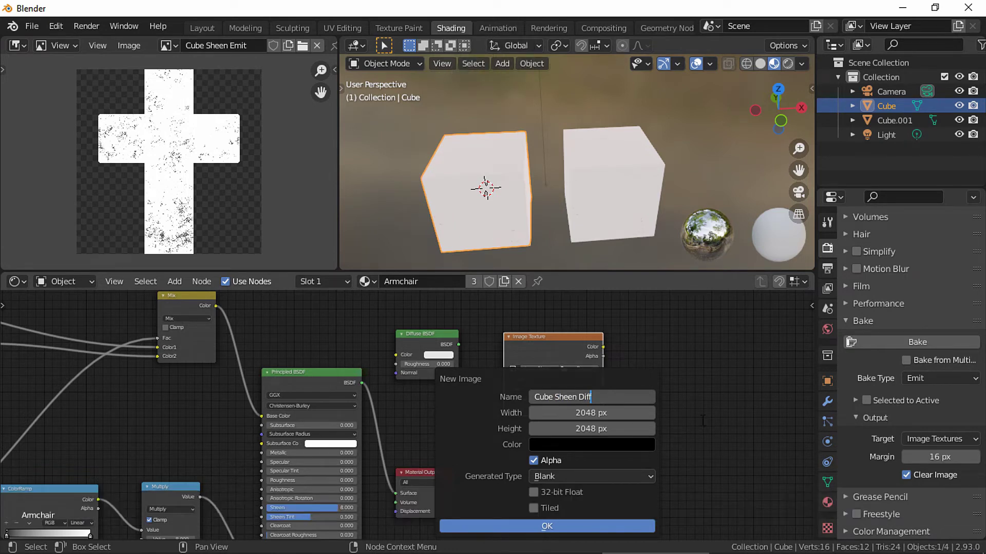
pyautogui.click(635, 527)
pyautogui.click(577, 420)
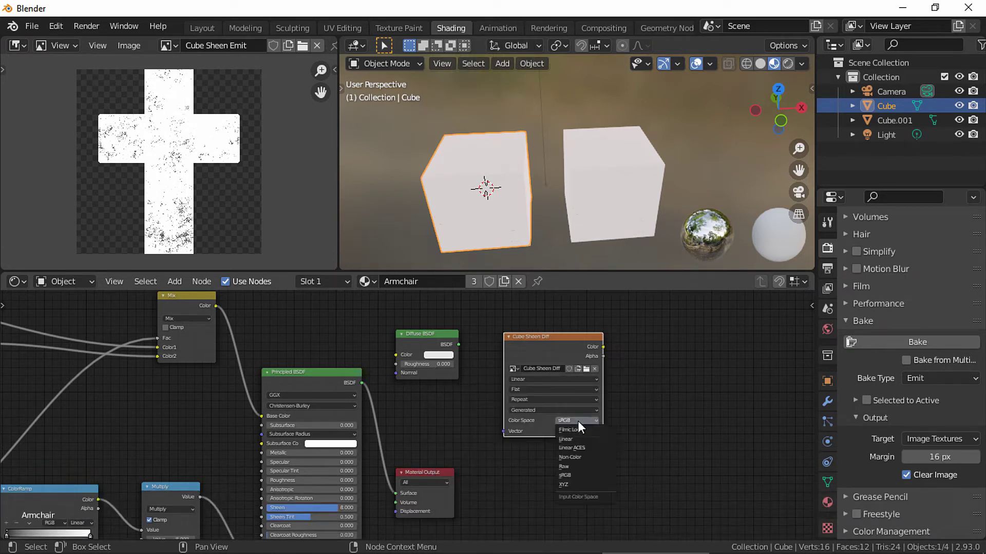
pyautogui.click(583, 457)
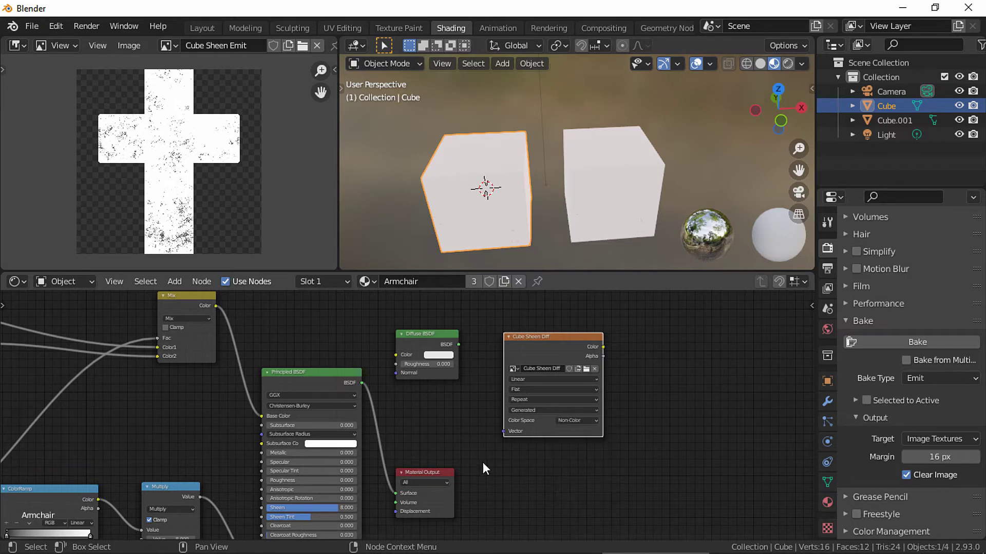
# Step: Reroute the Multiply value from Emission to the Diffuse BSDF's Color, and connect the Diffuse BSDF to the Material Output's Surface
pyautogui.moveTo(484, 466); pyautogui.dragTo(544, 396, button='middle')
pyautogui.moveTo(429, 406); pyautogui.dragTo(457, 409, button='middle')
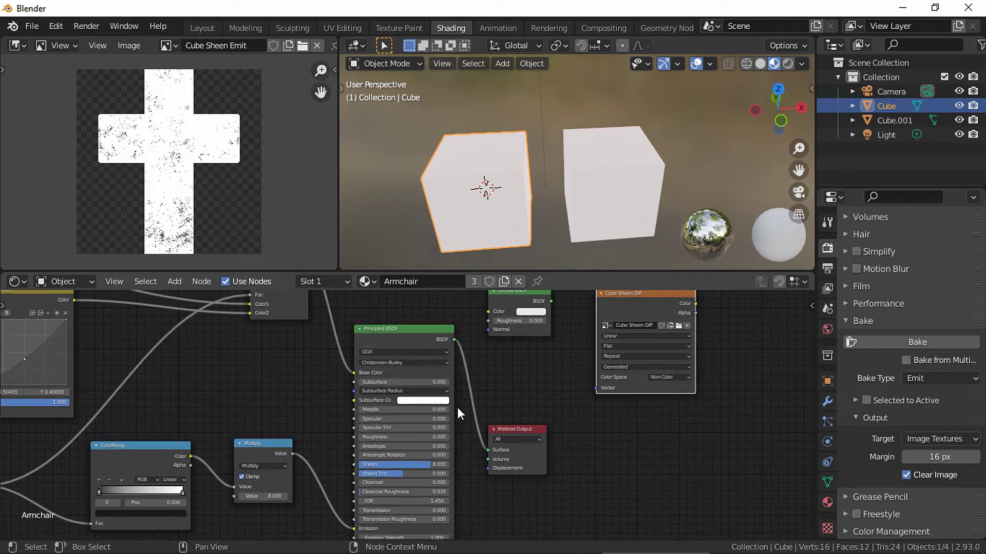
pyautogui.moveTo(511, 307); pyautogui.dragTo(509, 356)
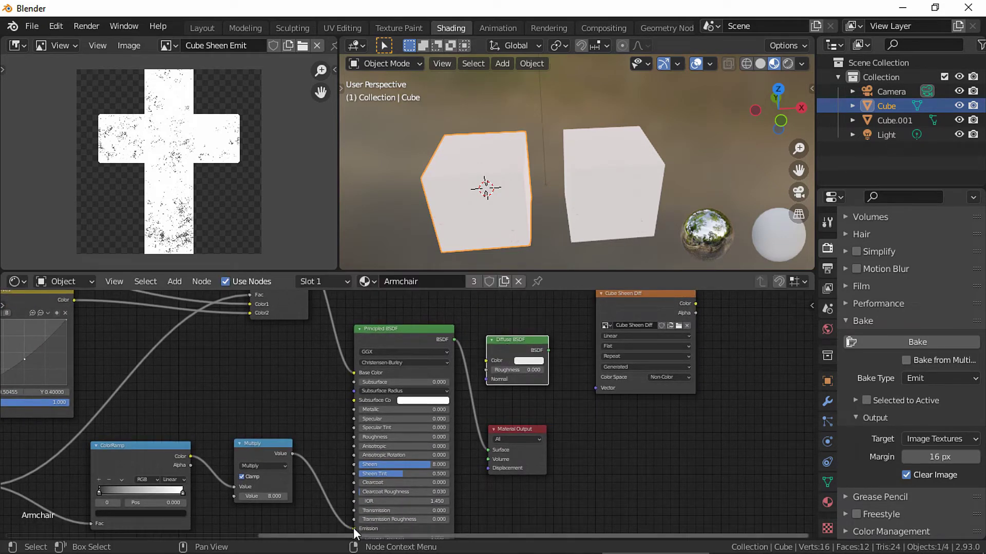
pyautogui.moveTo(354, 529); pyautogui.dragTo(486, 361)
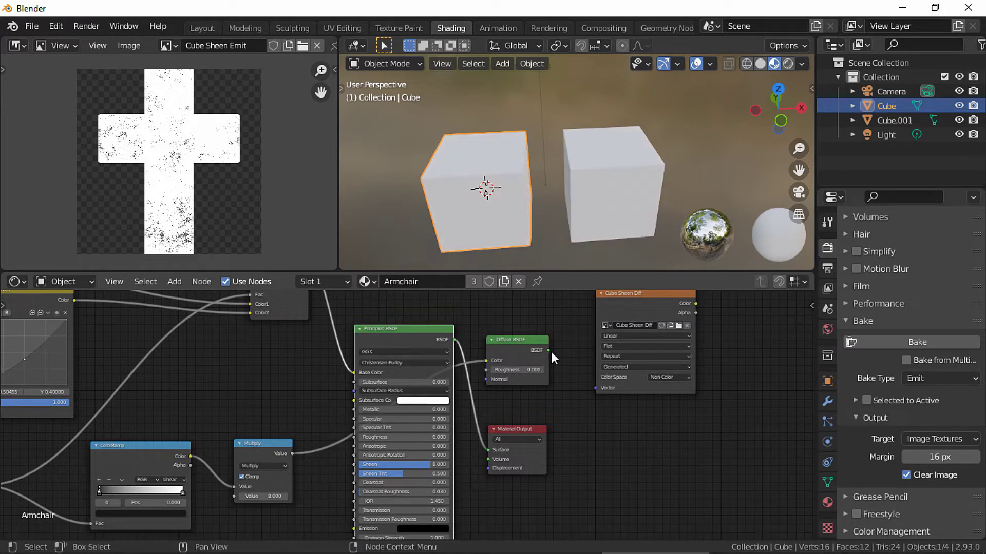
pyautogui.moveTo(548, 351); pyautogui.dragTo(574, 424)
pyautogui.moveTo(671, 412); pyautogui.dragTo(627, 458, button='middle')
# Step: Display the Cube Sheen Diff image and bake the sheen value into it with bake type Diffuse, using only the Color contribution
pyautogui.click(599, 355)
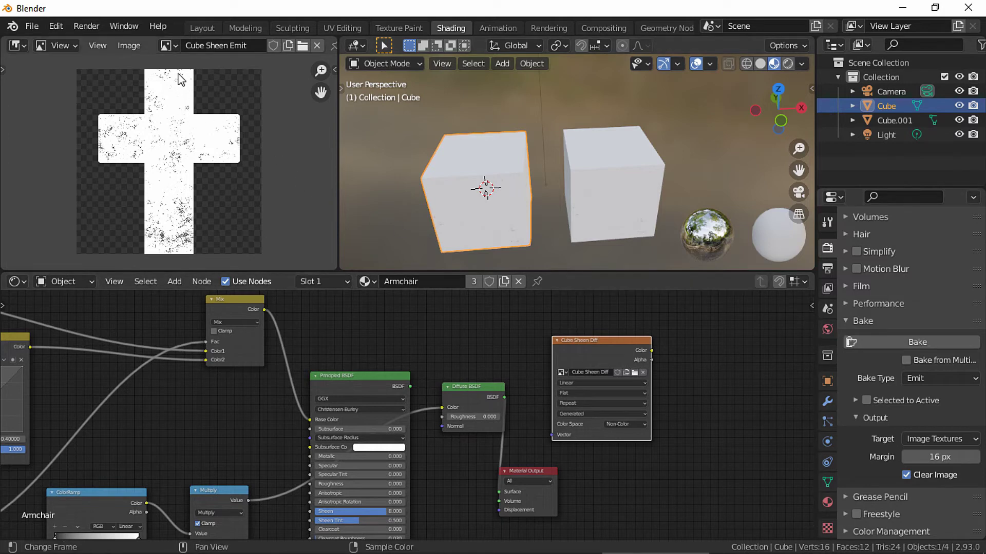
pyautogui.click(176, 45)
pyautogui.click(210, 67)
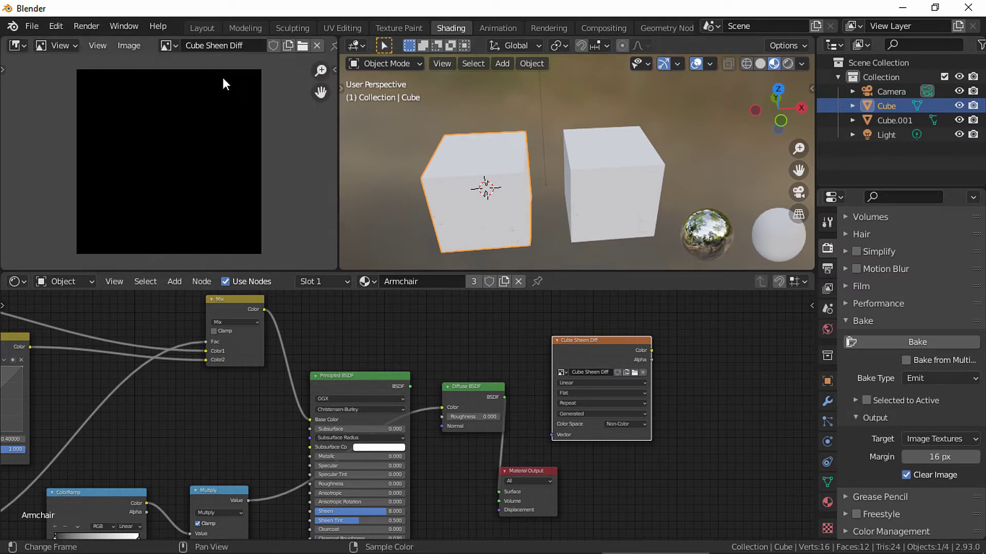
pyautogui.click(929, 379)
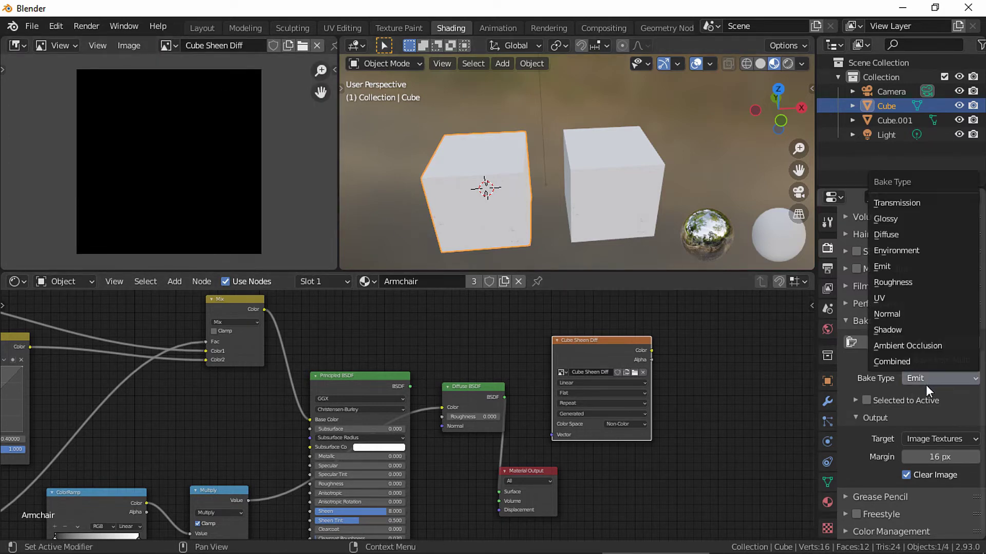
pyautogui.click(893, 235)
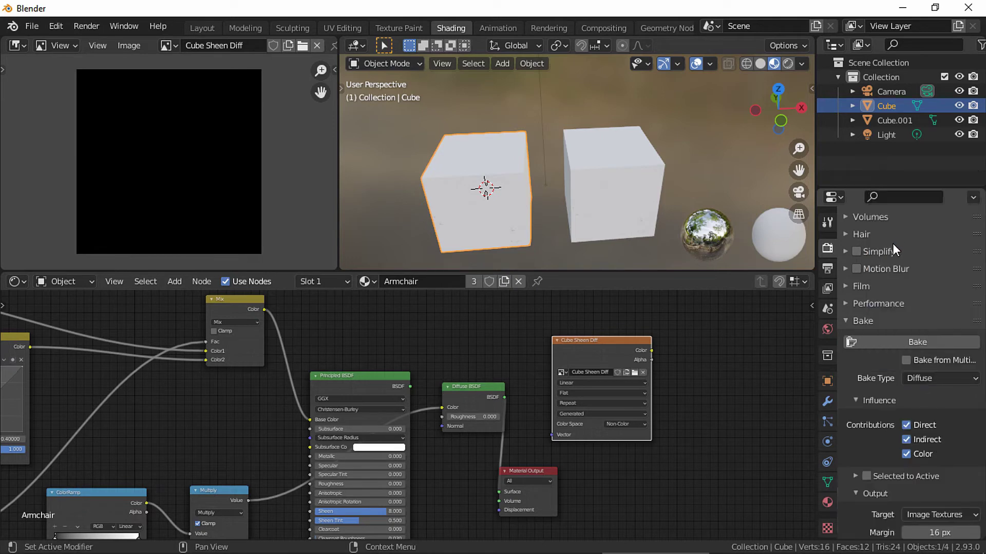
pyautogui.click(907, 439)
pyautogui.click(876, 343)
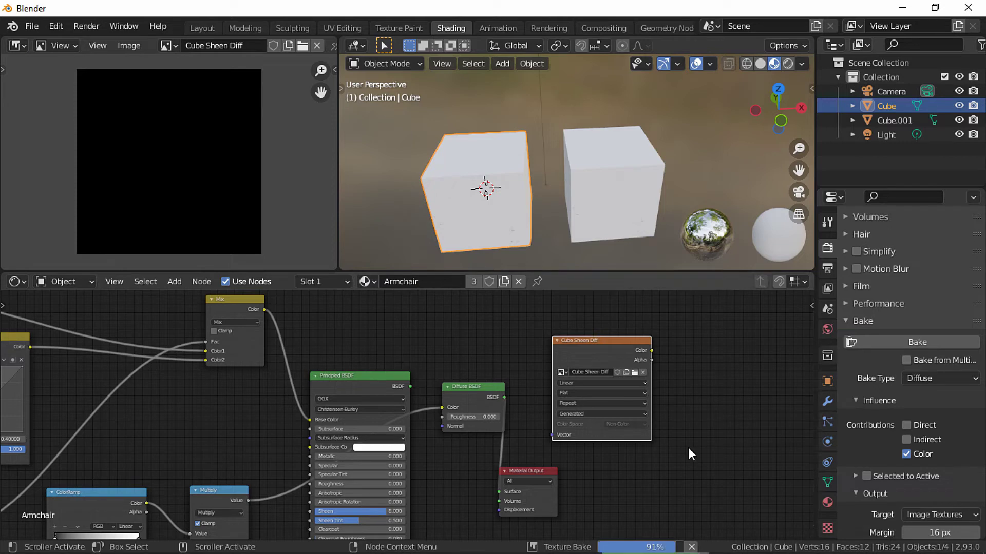
# Step: Save the baked diffuse version of the sheen map as Cube Sheen Diff.png in the Baking folder
pyautogui.click(131, 46)
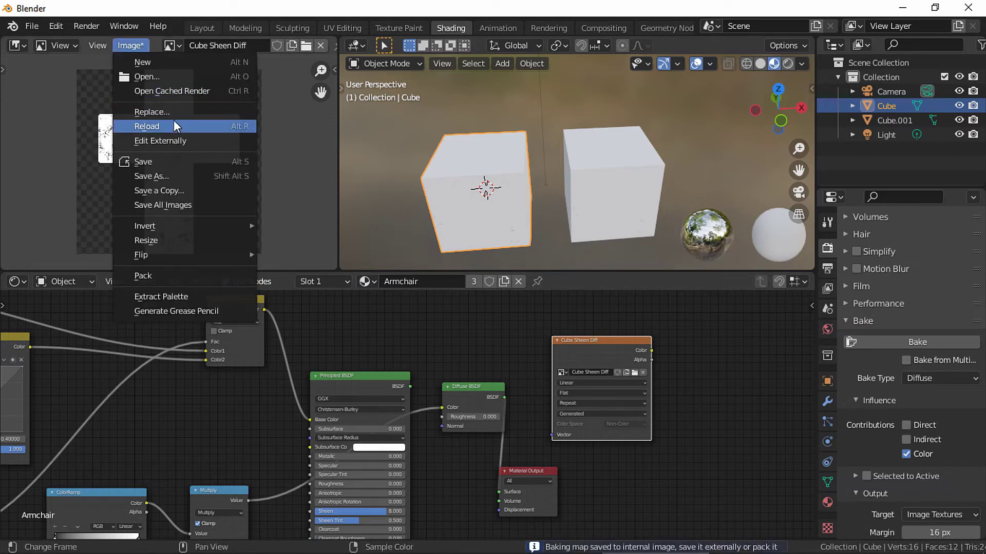
pyautogui.click(180, 177)
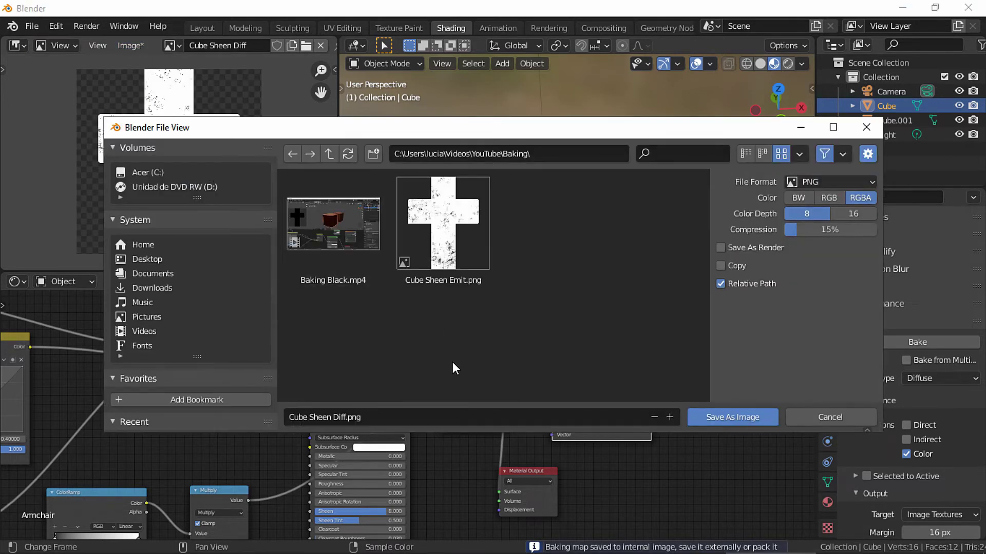
pyautogui.click(728, 417)
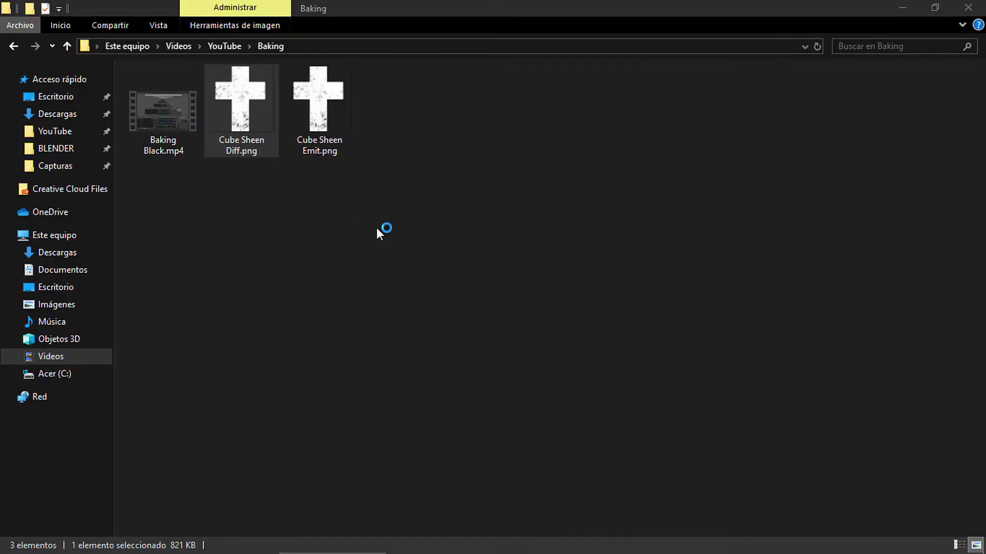
# Step: Open Cube Sheen Diff.png in the Windows Photos viewer and compare it with Cube Sheen Emit.png
pyautogui.press('Return')
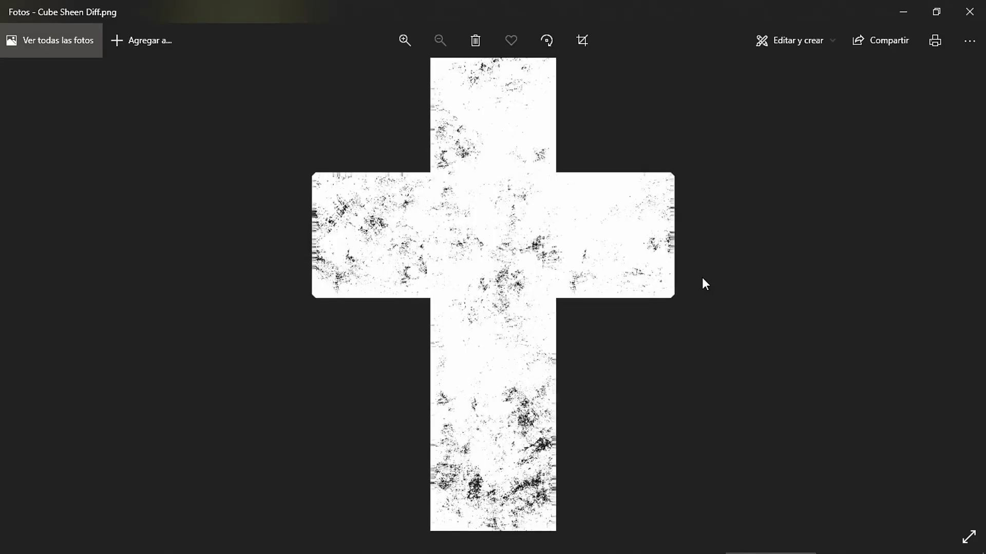
pyautogui.press('Right')
pyautogui.press('Left')
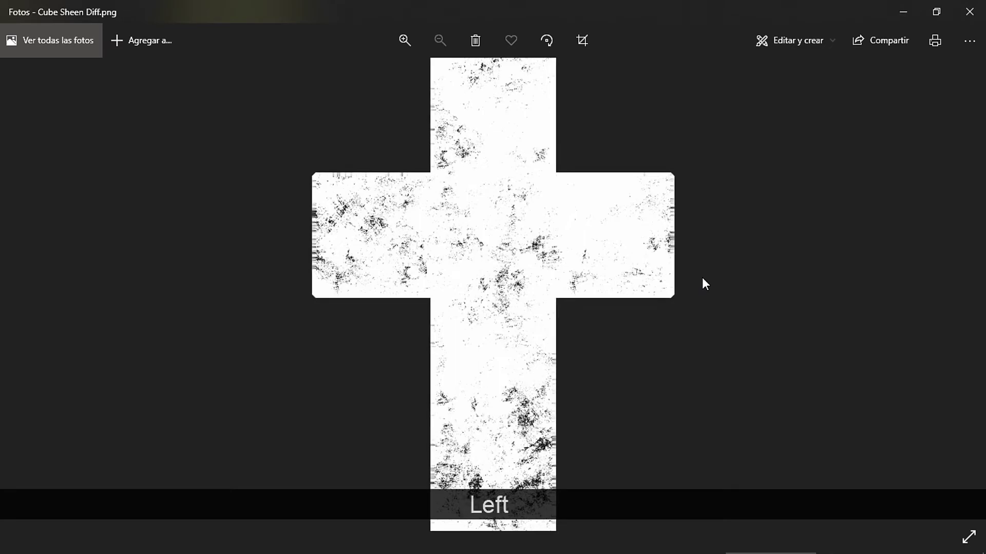
pyautogui.press('Right')
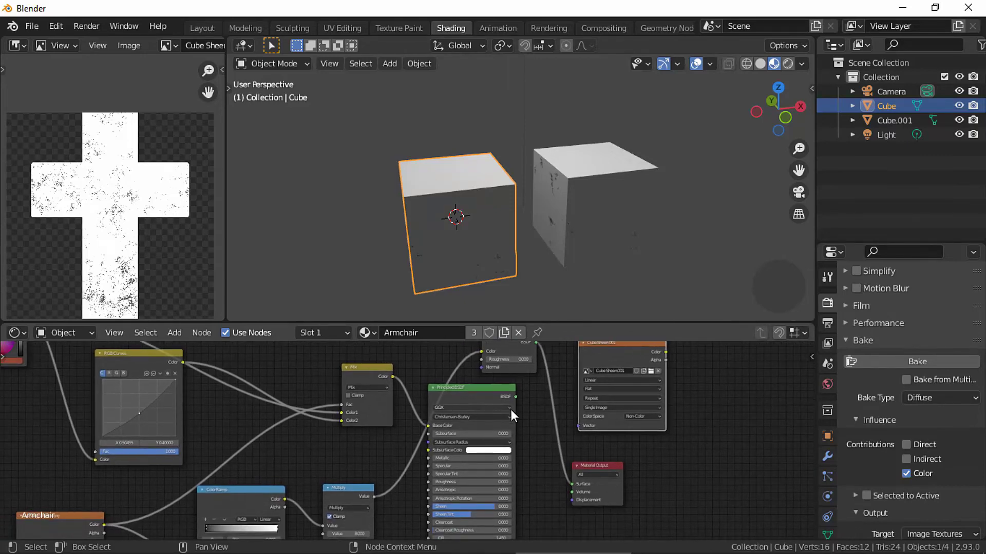
# Step: Back in Blender, reconnect the Principled BSDF to the Material Output's Surface and the Multiply value to its Sheen, and detach the Diffuse BSDF's Color
pyautogui.moveTo(516, 396); pyautogui.dragTo(572, 484)
pyautogui.moveTo(428, 450)
pyautogui.mouseDown()
pyautogui.moveTo(396, 500)
pyautogui.moveTo(428, 506)
pyautogui.mouseUp()
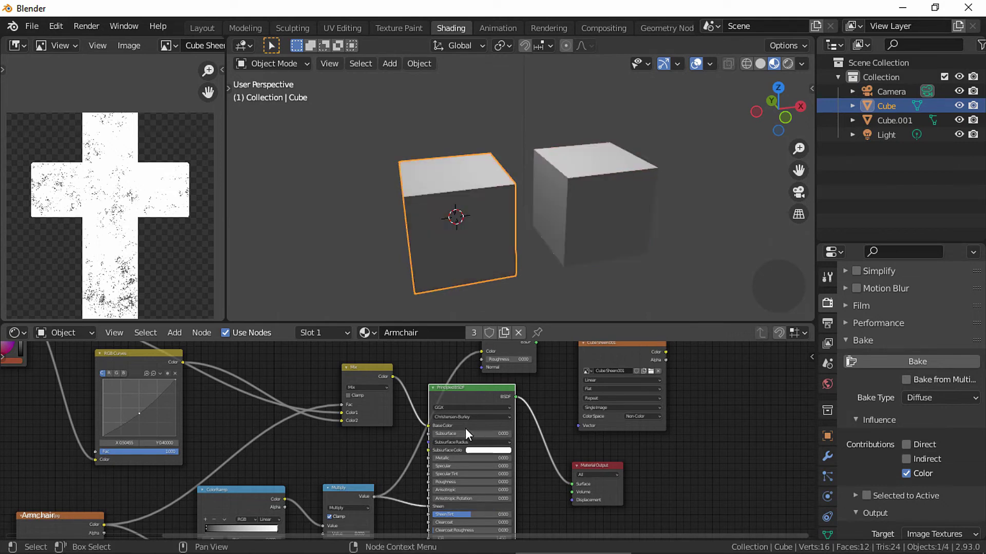
pyautogui.moveTo(481, 352); pyautogui.dragTo(458, 356)
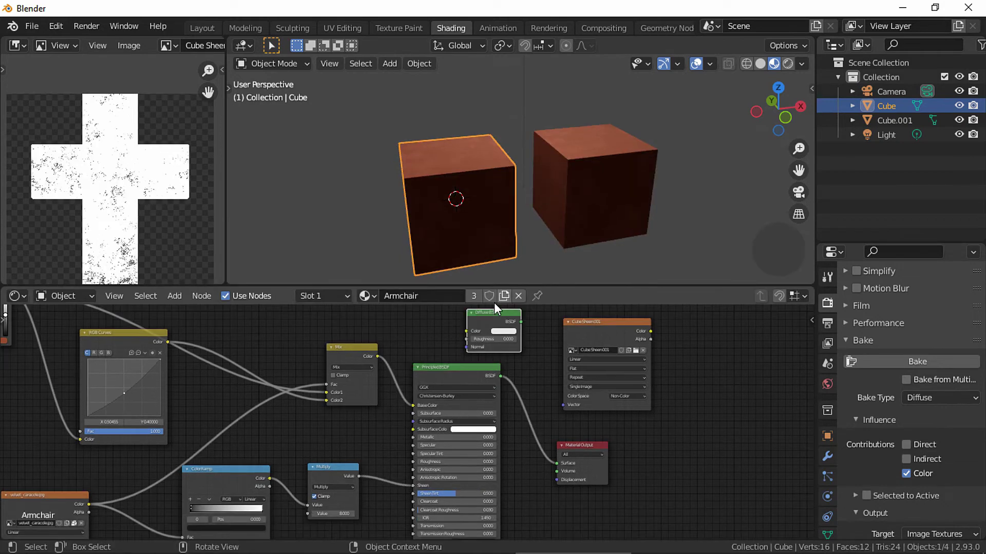
# Step: Make the Cube's Armchair material a single-user copy, and disconnect its Principled BSDF from the Material Output, Mix and Multiply nodes
pyautogui.click(473, 296)
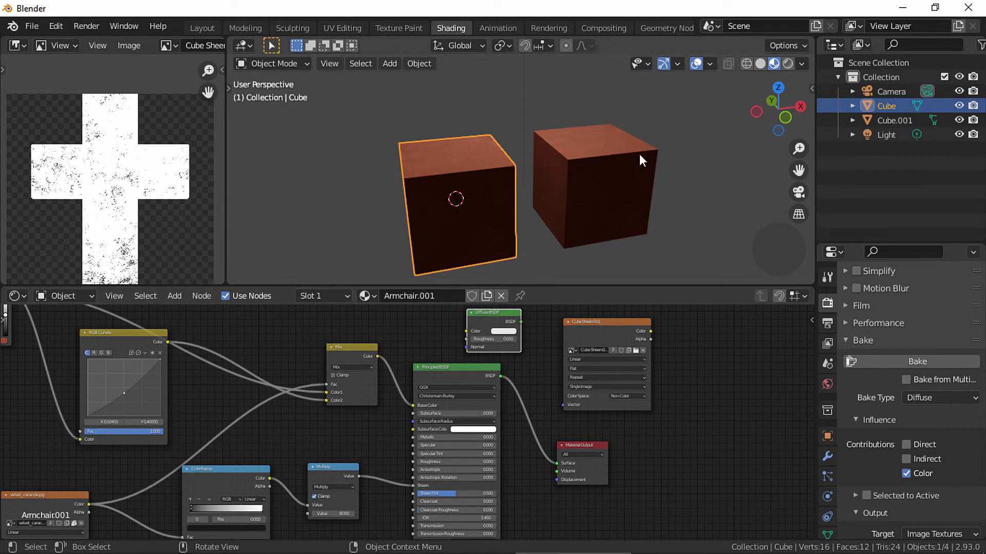
pyautogui.moveTo(386, 434); pyautogui.dragTo(574, 409, button='middle')
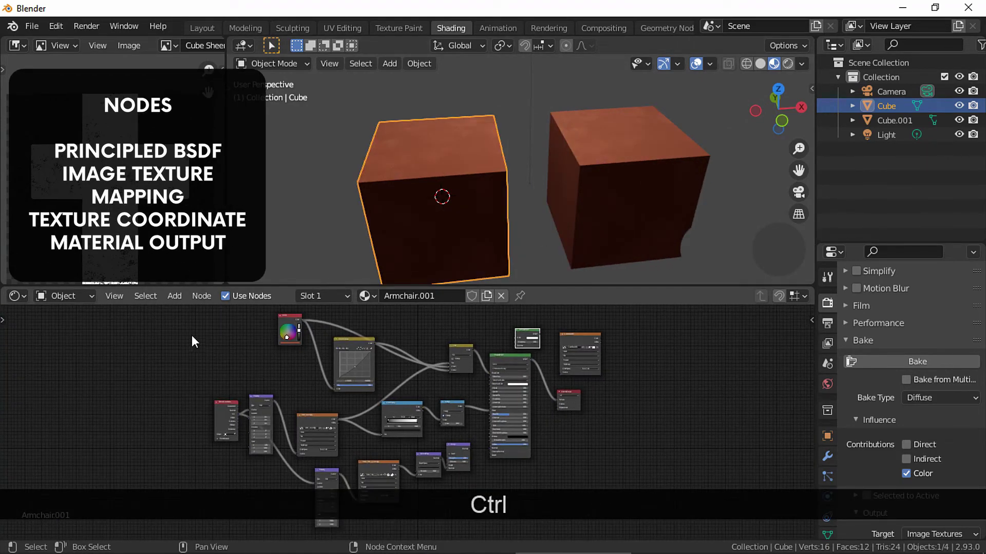
pyautogui.moveTo(192, 336); pyautogui.dragTo(502, 506)
pyautogui.moveTo(557, 400); pyautogui.dragTo(544, 397)
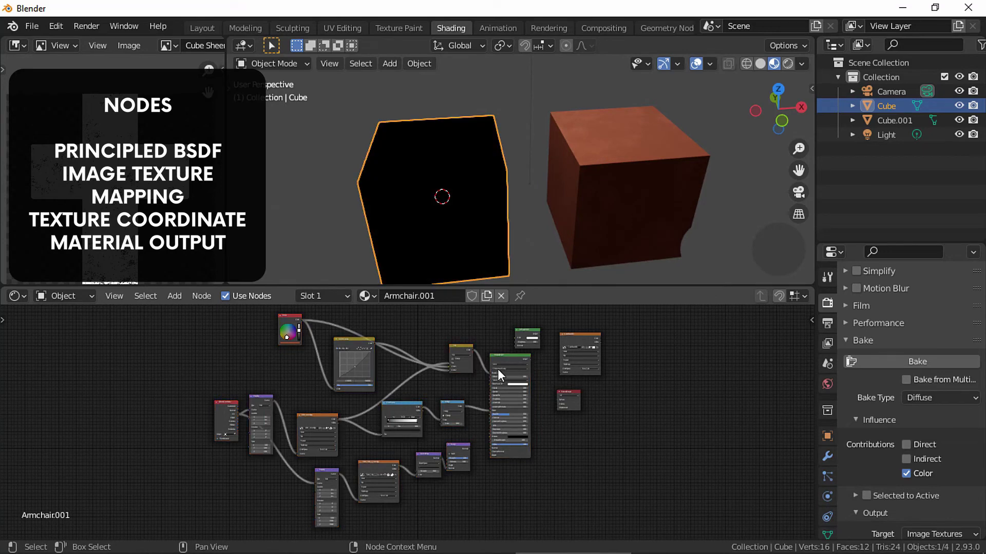
pyautogui.moveTo(490, 374); pyautogui.dragTo(482, 371)
pyautogui.moveTo(489, 410); pyautogui.dragTo(477, 410)
# Step: Move the procedural nodes away from the Principled BSDF, and disconnect the velvet image texture's Vector input from the Mapping node
pyautogui.moveTo(186, 492); pyautogui.dragTo(472, 332)
pyautogui.moveTo(458, 355); pyautogui.dragTo(300, 361)
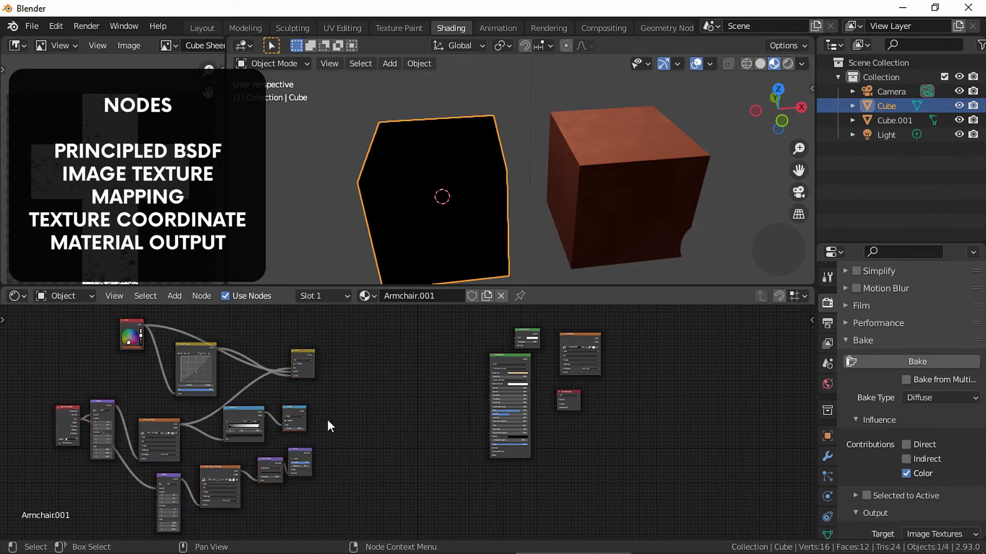
pyautogui.moveTo(138, 458); pyautogui.dragTo(151, 457)
pyautogui.keyDown('ctrl'); pyautogui.moveTo(274, 442); pyautogui.dragTo(259, 392, button='middle'); pyautogui.keyUp('ctrl')
pyautogui.moveTo(132, 436); pyautogui.dragTo(356, 378, button='middle')
pyautogui.moveTo(293, 428); pyautogui.dragTo(298, 450)
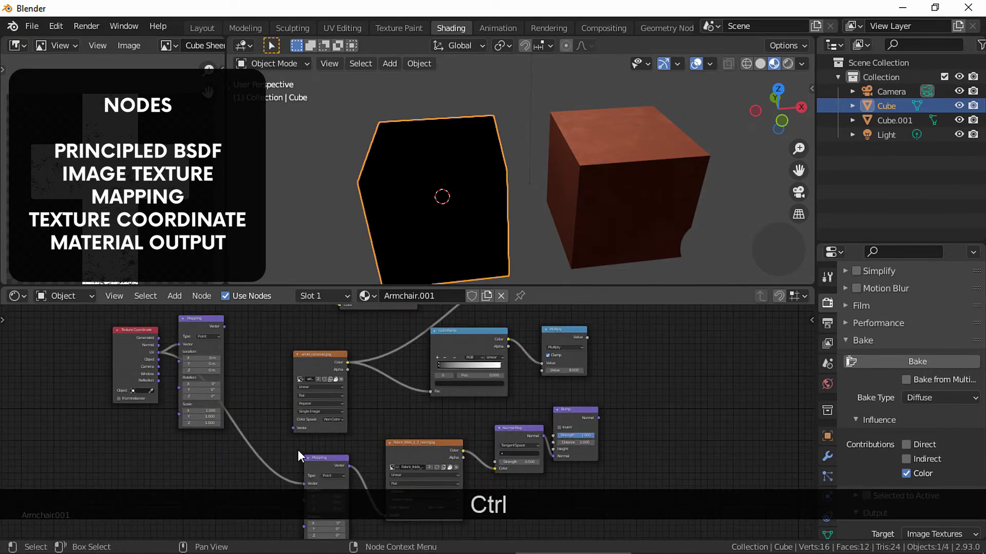
# Step: Detach the lower Mapping node from Texture Coordinate, and move Texture Coordinate, the upper Mapping and the Cube Sheen.001 texture beside the Principled BSDF
pyautogui.moveTo(304, 484); pyautogui.dragTo(273, 473)
pyautogui.moveTo(257, 416); pyautogui.dragTo(247, 453, button='middle')
pyautogui.moveTo(84, 340); pyautogui.dragTo(197, 398)
pyautogui.moveTo(202, 371); pyautogui.dragTo(694, 354)
pyautogui.moveTo(662, 369); pyautogui.dragTo(405, 417, button='middle')
pyautogui.keyDown('ctrl'); pyautogui.moveTo(457, 390); pyautogui.dragTo(441, 425, button='middle'); pyautogui.keyUp('ctrl')
pyautogui.moveTo(702, 316); pyautogui.dragTo(447, 369)
pyautogui.moveTo(477, 408); pyautogui.dragTo(494, 383, button='middle')
pyautogui.moveTo(433, 327); pyautogui.dragTo(440, 348, button='middle')
# Step: Duplicate the Cube Sheen.001 image texture below the original and connect the Mapping node's Vector output to both textures' Vector inputs
pyautogui.hotkey('shift', 'd')
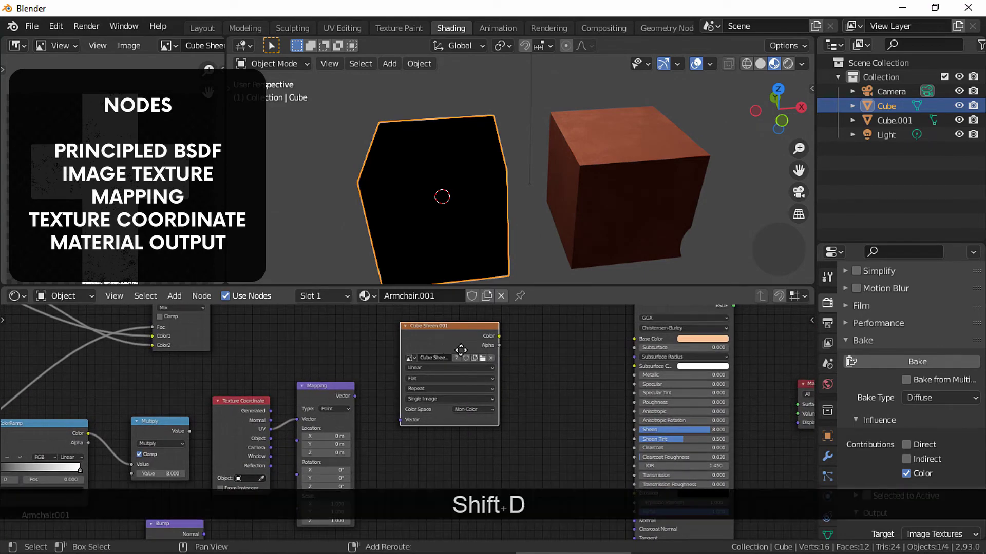
pyautogui.click(473, 430)
pyautogui.keyDown('ctrl'); pyautogui.moveTo(473, 430); pyautogui.dragTo(376, 419, button='middle'); pyautogui.keyUp('ctrl')
pyautogui.moveTo(361, 415); pyautogui.dragTo(417, 441)
pyautogui.moveTo(365, 433); pyautogui.dragTo(388, 366, button='middle')
pyautogui.moveTo(382, 344); pyautogui.dragTo(441, 528)
pyautogui.moveTo(480, 512); pyautogui.dragTo(371, 553, button='middle')
# Step: Set the upper image texture's colour space to sRGB and load the baked Cube Diffuse image into it
pyautogui.click(424, 403)
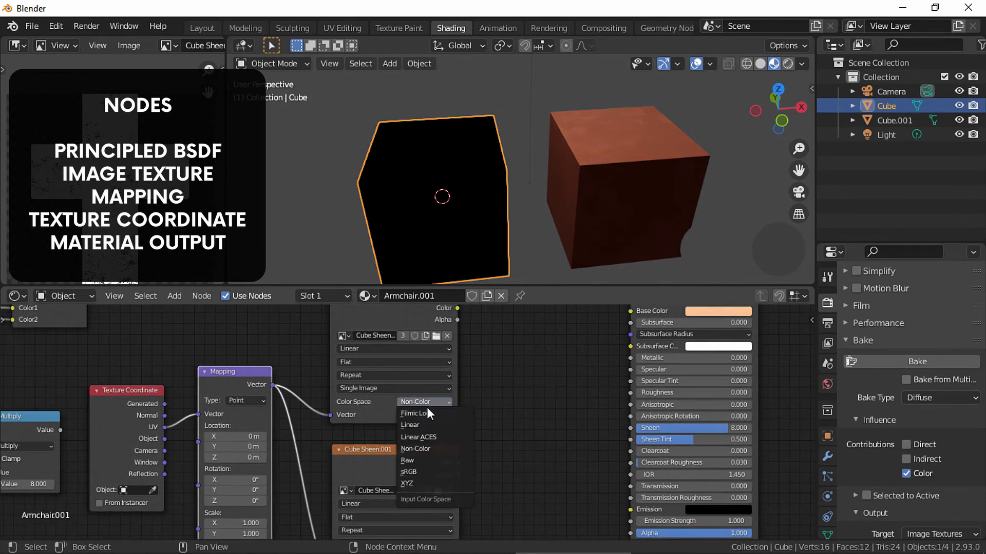
pyautogui.click(416, 472)
pyautogui.moveTo(396, 398); pyautogui.dragTo(411, 416, button='middle')
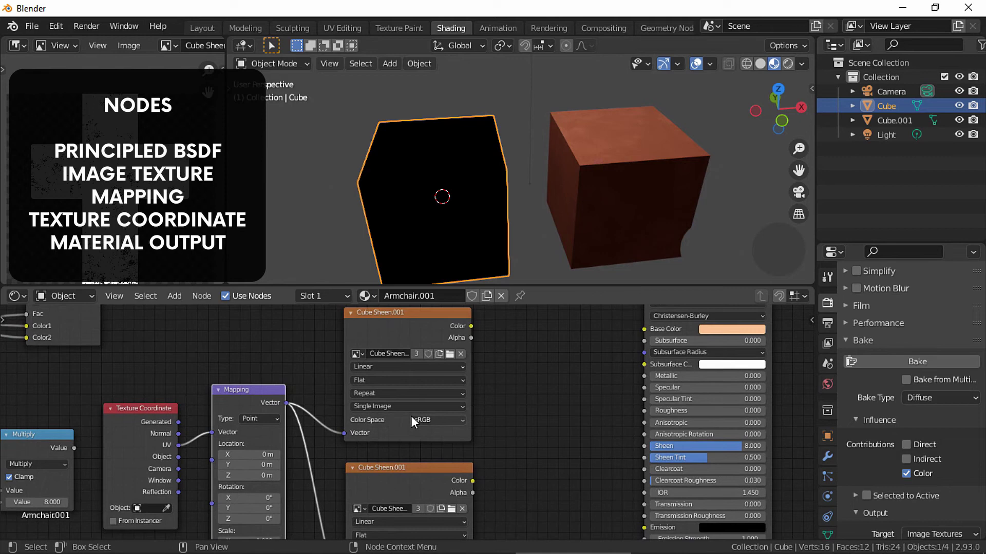
pyautogui.click(362, 354)
pyautogui.click(406, 378)
pyautogui.click(449, 355)
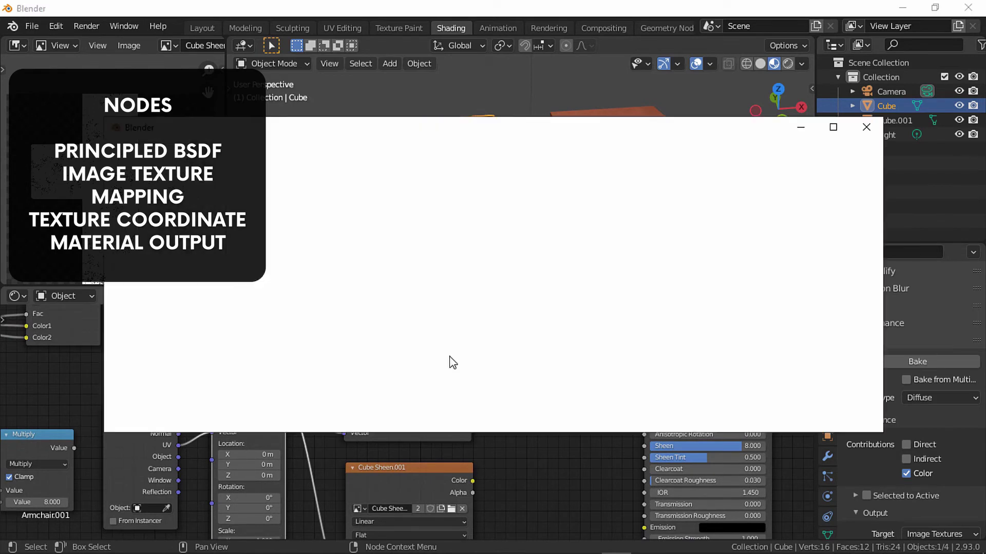
pyautogui.click(349, 237)
pyautogui.doubleClick(348, 237)
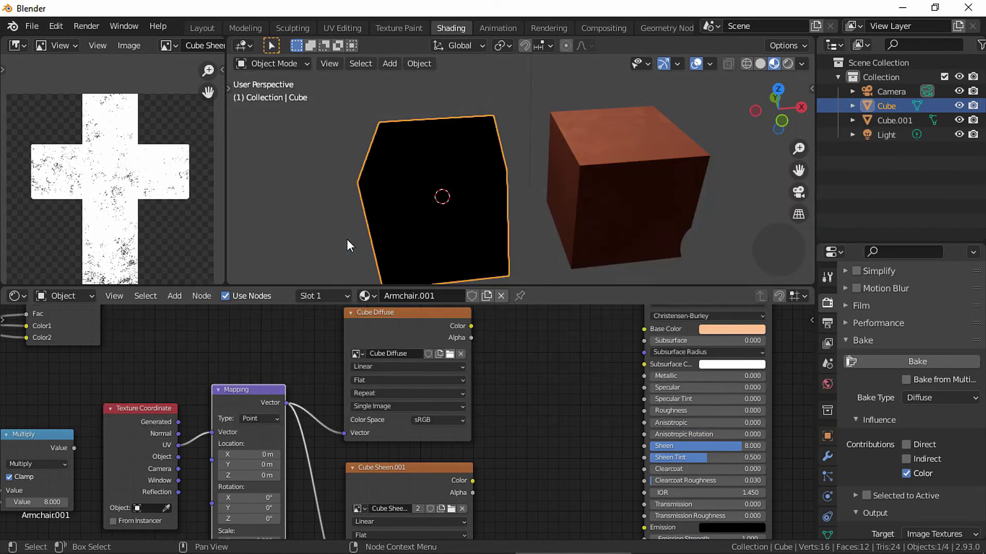
# Step: Connect the Cube Diffuse texture's Color to the Principled BSDF's Base Color, and its BSDF output to the Material Output's Surface
pyautogui.moveTo(499, 395); pyautogui.dragTo(490, 398, button='middle')
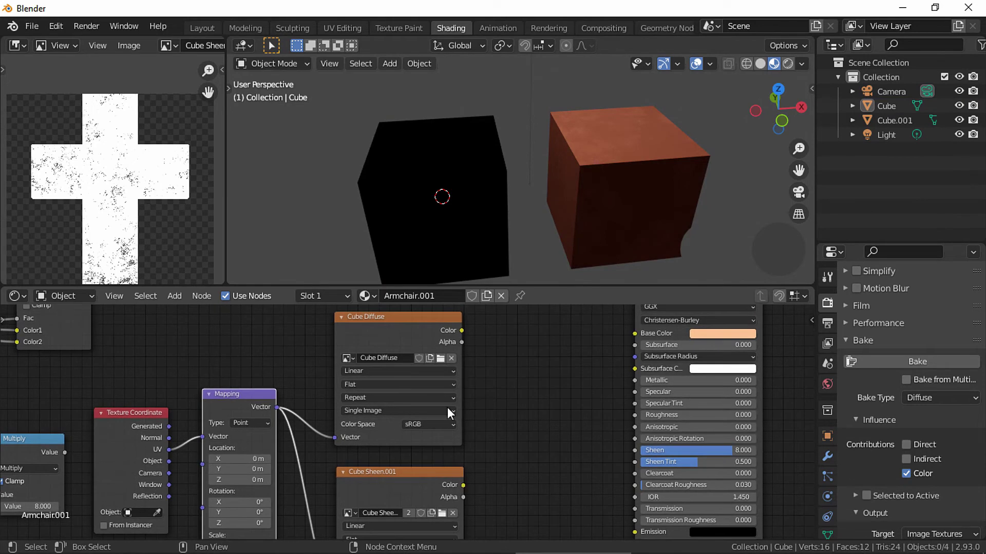
pyautogui.moveTo(460, 331); pyautogui.dragTo(635, 334)
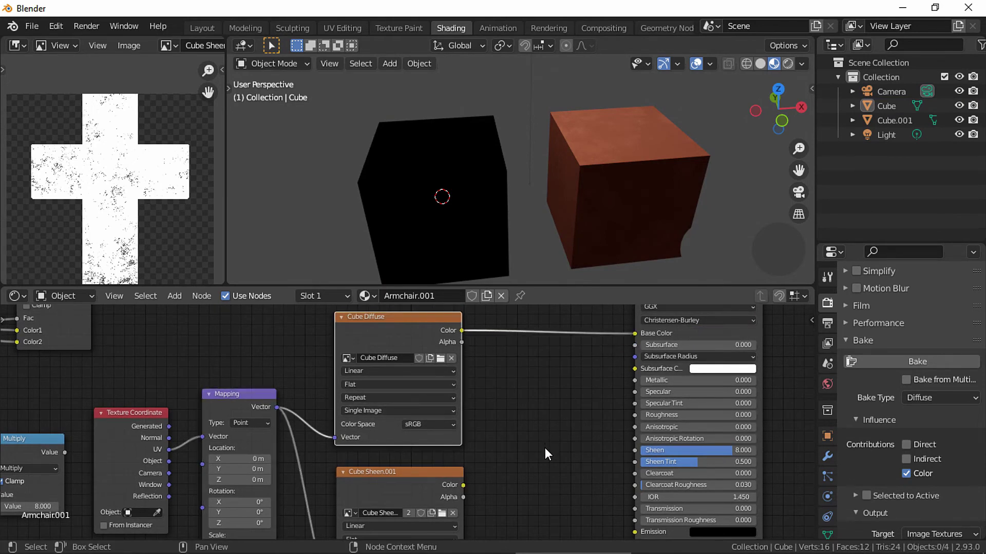
pyautogui.moveTo(534, 439); pyautogui.dragTo(462, 424, button='middle')
pyautogui.moveTo(534, 368); pyautogui.dragTo(513, 410, button='middle')
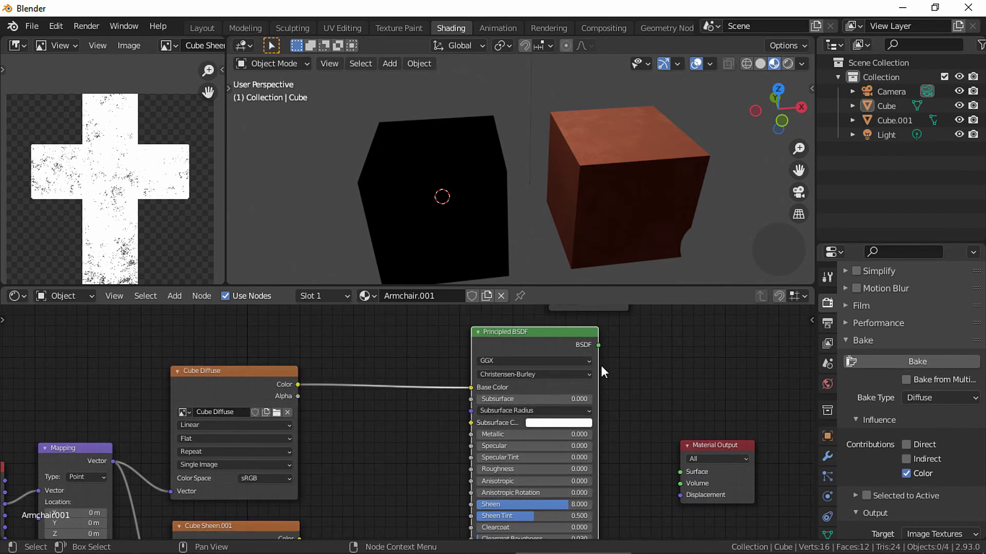
pyautogui.moveTo(599, 345); pyautogui.dragTo(679, 473)
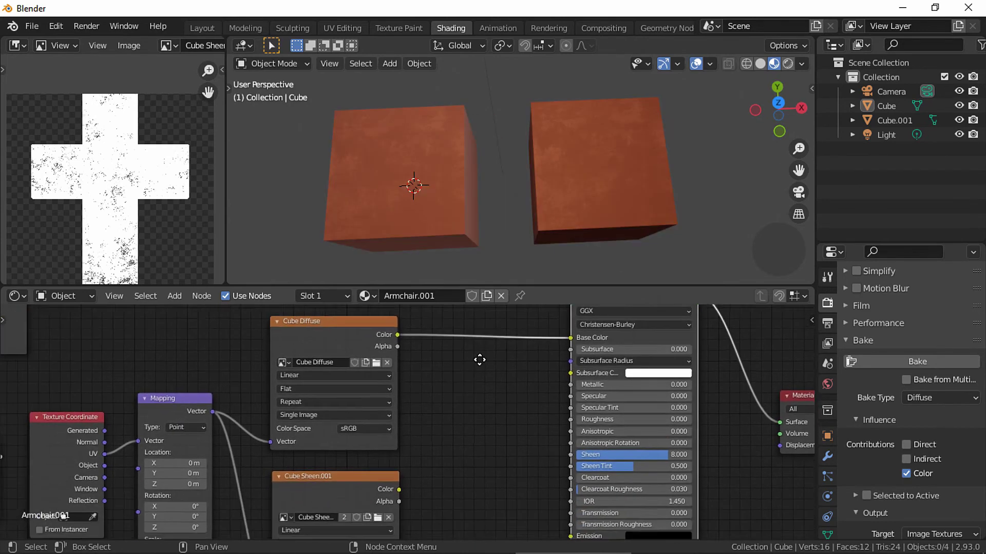
# Step: Connect the Cube Sheen.001 texture's Color to the Principled BSDF's Sheen, and load the baked sheen image file into that texture
pyautogui.moveTo(460, 439)
pyautogui.mouseDown(button='middle')
pyautogui.moveTo(471, 388)
pyautogui.moveTo(441, 418)
pyautogui.moveTo(453, 405)
pyautogui.mouseUp(button='middle')
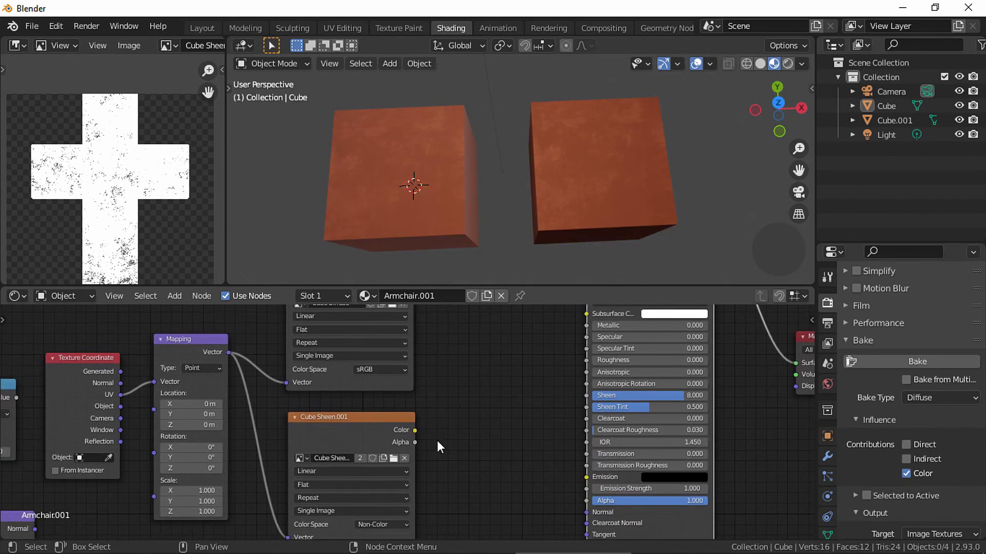
pyautogui.moveTo(415, 430)
pyautogui.mouseDown()
pyautogui.moveTo(519, 429)
pyautogui.moveTo(577, 397)
pyautogui.mouseUp()
pyautogui.scroll(2, 559, 401)
pyautogui.click(437, 415)
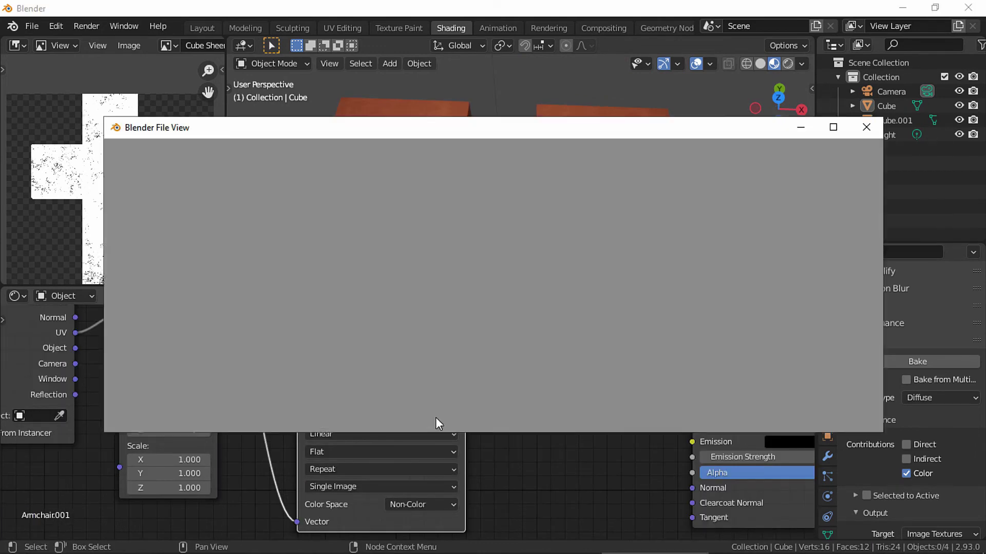
pyautogui.doubleClick(452, 235)
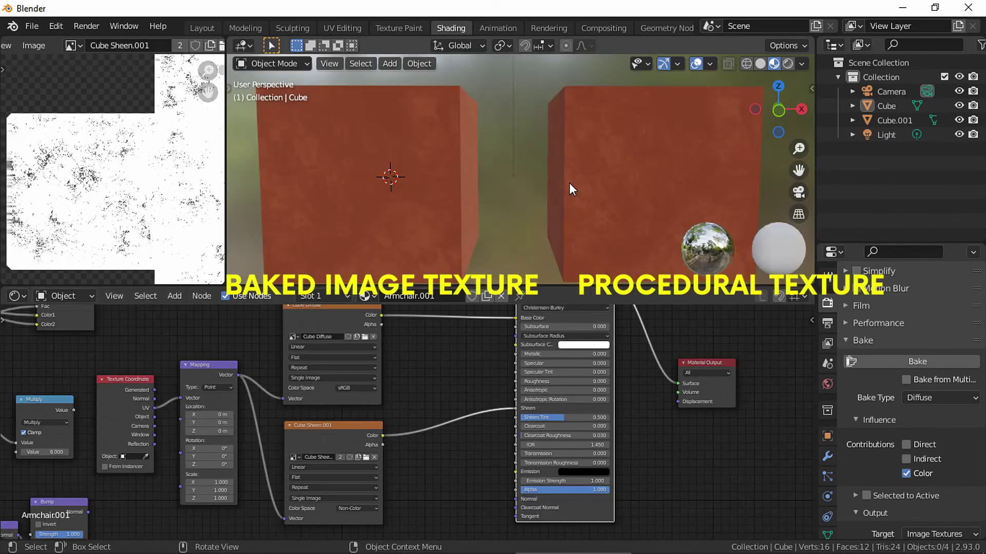
# Step: Compare the cube with baked image textures against the procedural cube from several angles
pyautogui.moveTo(569, 182); pyautogui.dragTo(565, 297, button='middle')
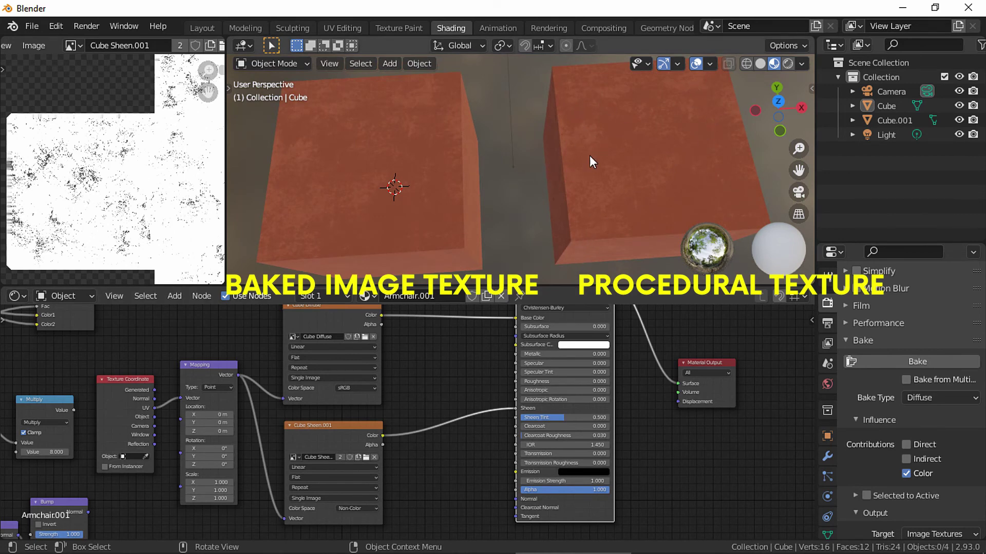
pyautogui.moveTo(589, 155); pyautogui.dragTo(581, 93, button='middle')
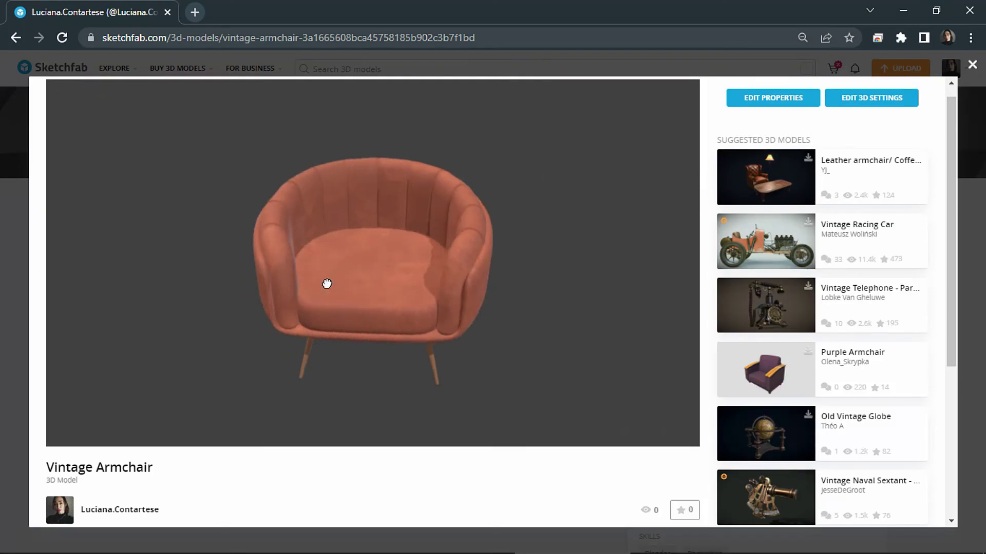
# Step: Switch to the Vintage Armchair model on Sketchfab in the browser and examine it in the 3D viewer
pyautogui.moveTo(325, 284)
pyautogui.mouseDown()
pyautogui.moveTo(425, 257)
pyautogui.moveTo(286, 273)
pyautogui.moveTo(172, 264)
pyautogui.moveTo(264, 218)
pyautogui.moveTo(326, 226)
pyautogui.moveTo(339, 288)
pyautogui.moveTo(304, 288)
pyautogui.mouseUp()
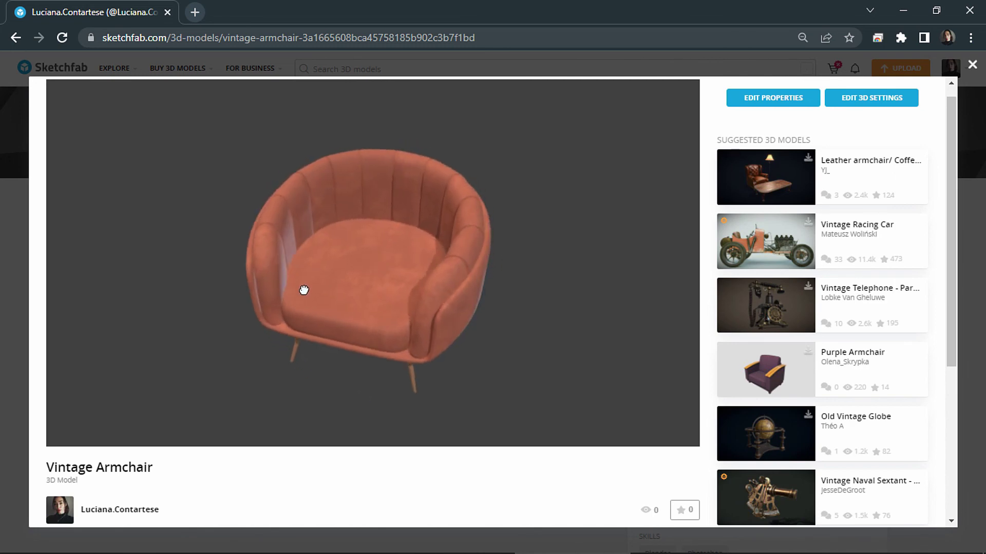